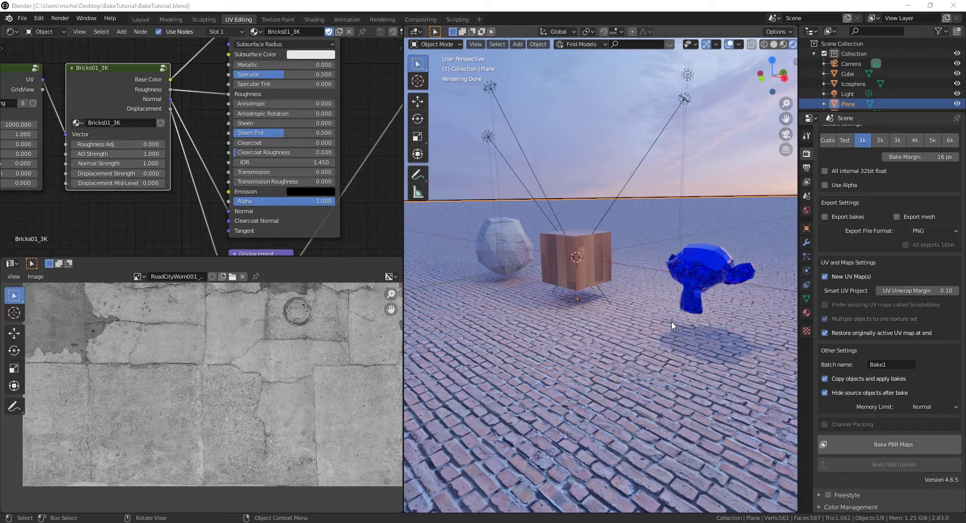
# Switch to the browser and review the SimpleBake add-on's product page on Blender Market, including its overview and version notes.
pyautogui.scroll(2, 672, 324)
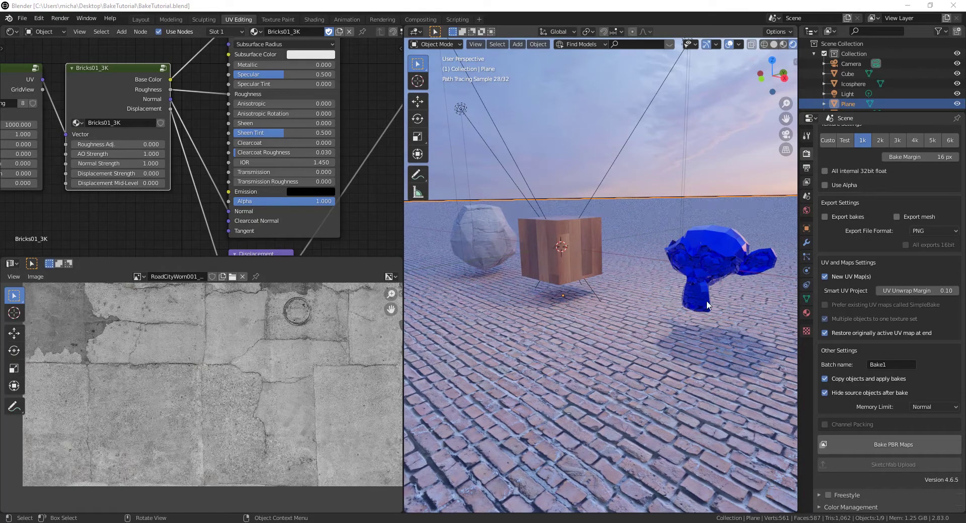
pyautogui.hotkey('alt', 'Tab')
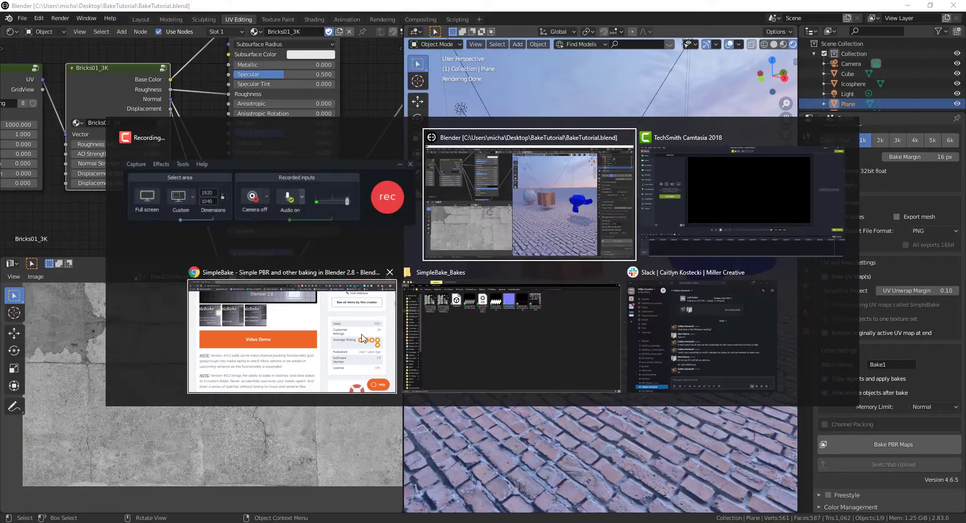
pyautogui.click(361, 338)
pyautogui.scroll(5, 367, 276)
pyautogui.scroll(-4, 387, 275)
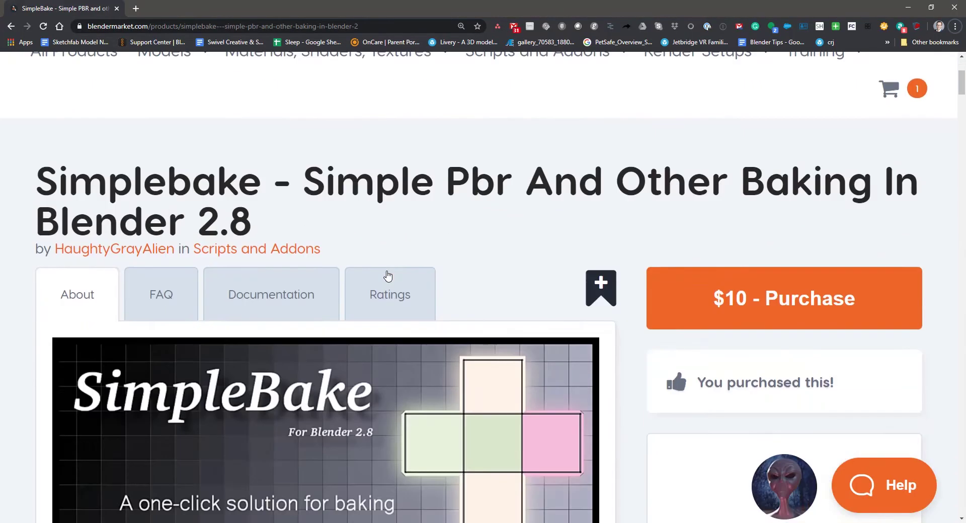
pyautogui.scroll(-2, 387, 275)
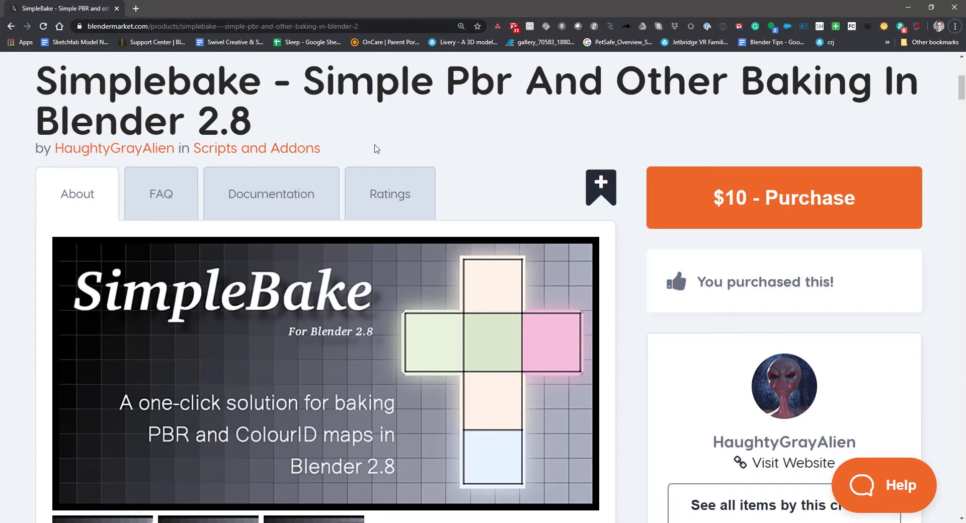
pyautogui.scroll(-5, 377, 149)
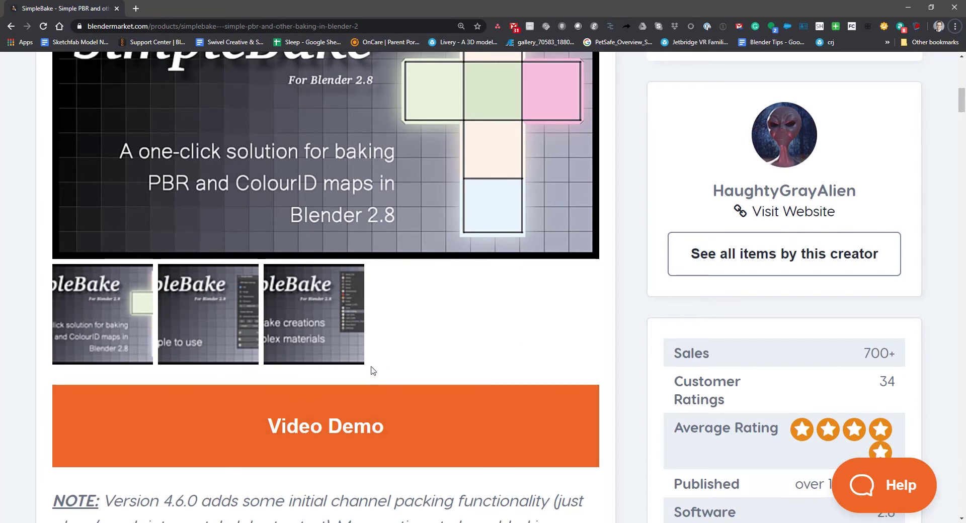
pyautogui.scroll(-2, 402, 377)
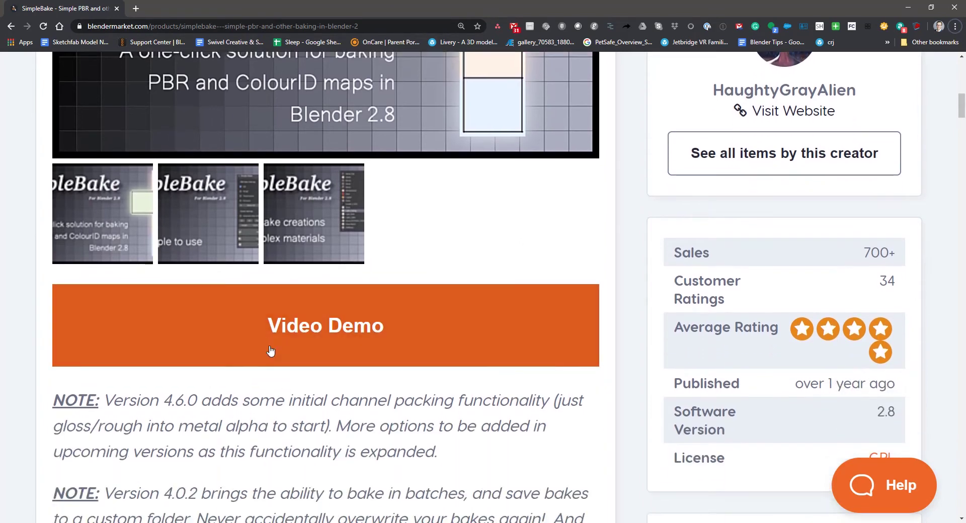
pyautogui.scroll(-3, 382, 367)
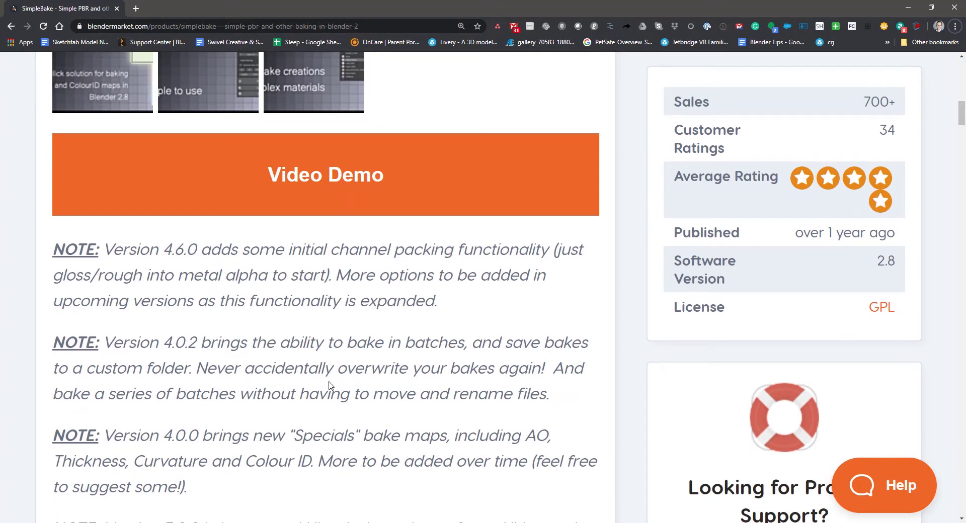
pyautogui.scroll(-5, 383, 337)
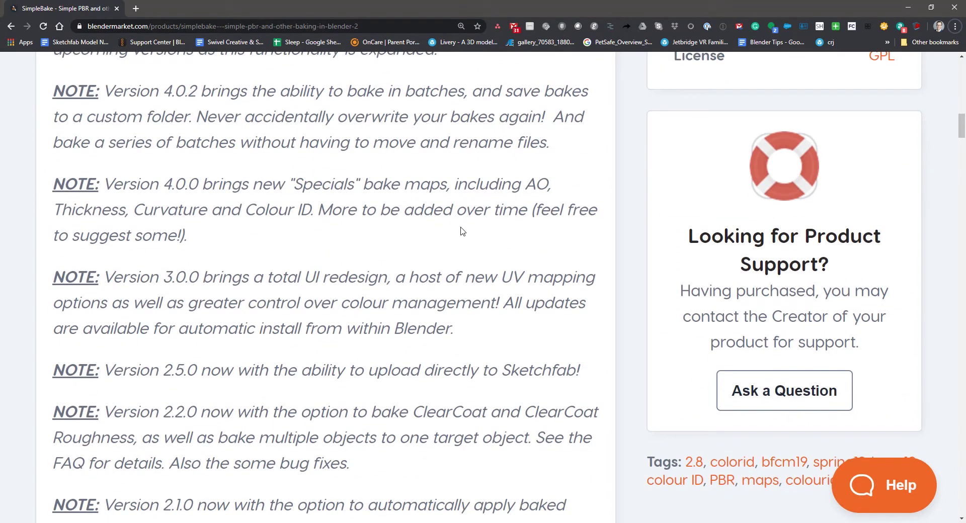
pyautogui.scroll(11, 416, 232)
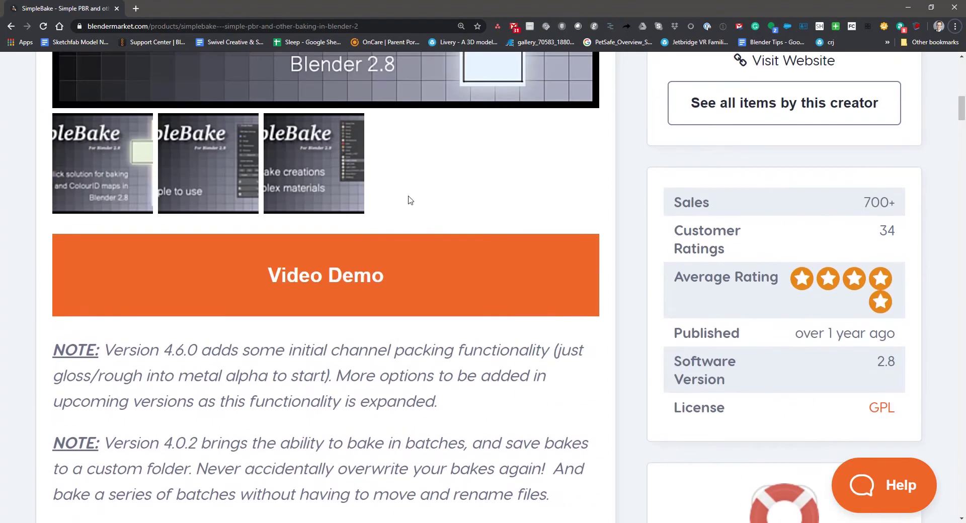
pyautogui.scroll(-7, 545, 351)
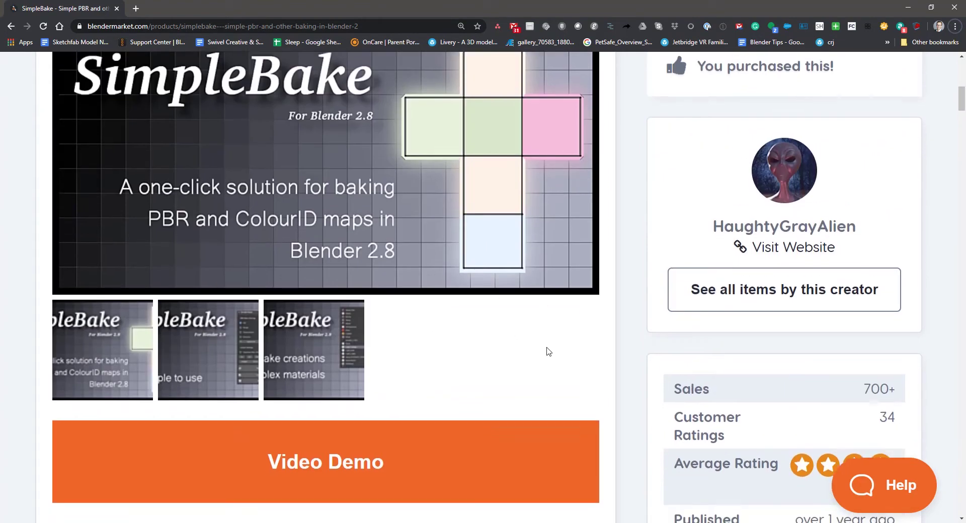
pyautogui.scroll(-6, 547, 350)
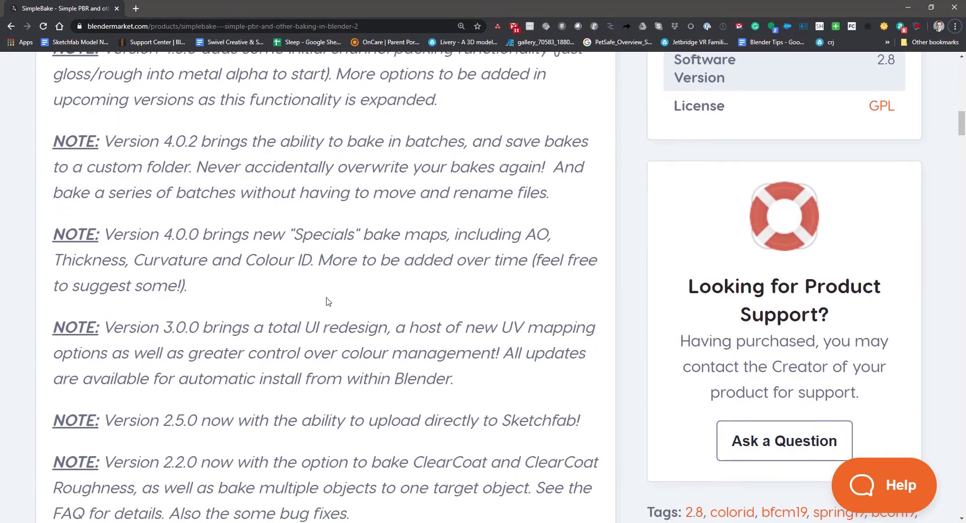
pyautogui.scroll(-2, 425, 283)
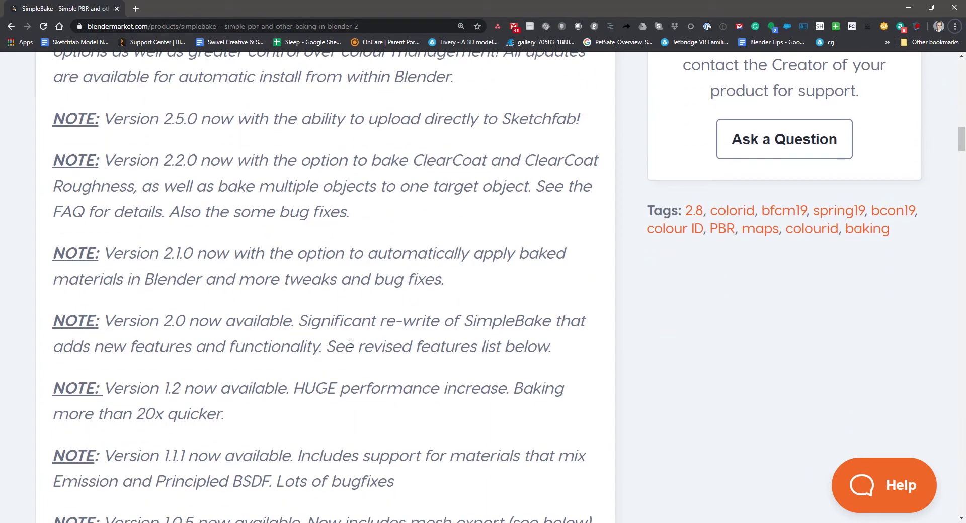
pyautogui.scroll(14, 387, 340)
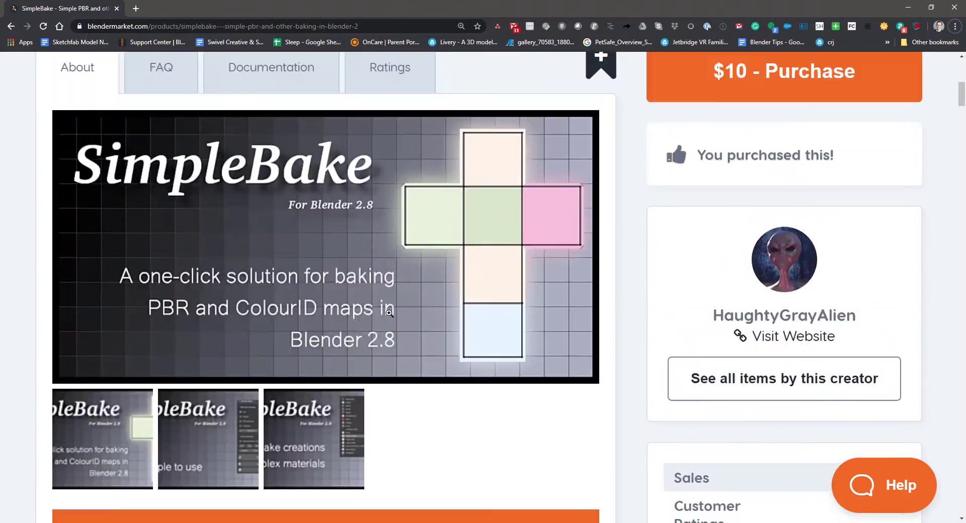
pyautogui.scroll(7, 465, 302)
pyautogui.scroll(-6, 565, 280)
pyautogui.scroll(2, 603, 277)
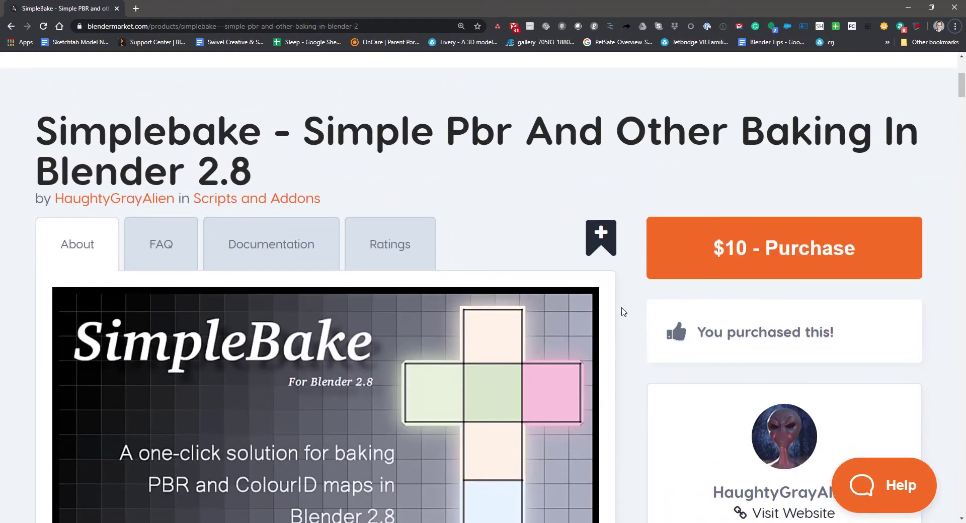
# Switch back to Blender and hide the Cube, the Icosphere and the brick Plane.
pyautogui.hotkey('alt', 'Tab')
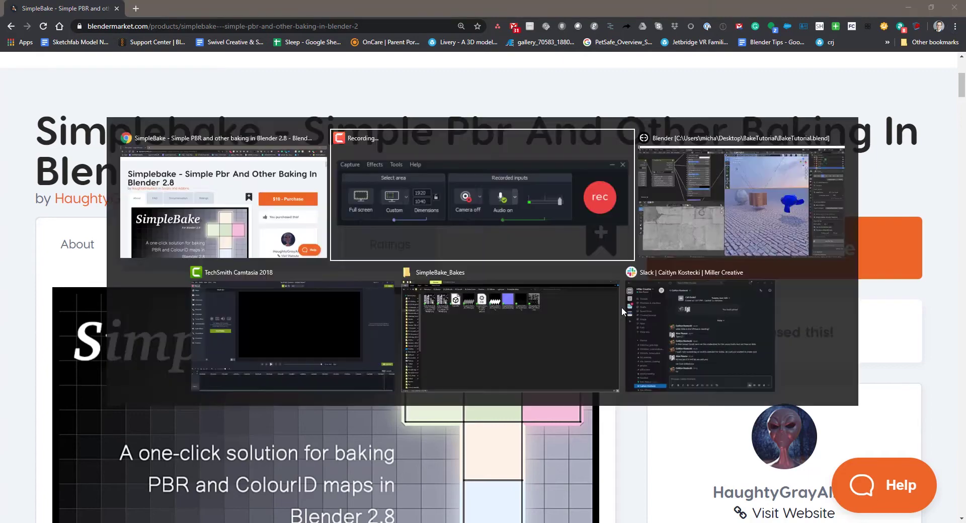
pyautogui.click(730, 225)
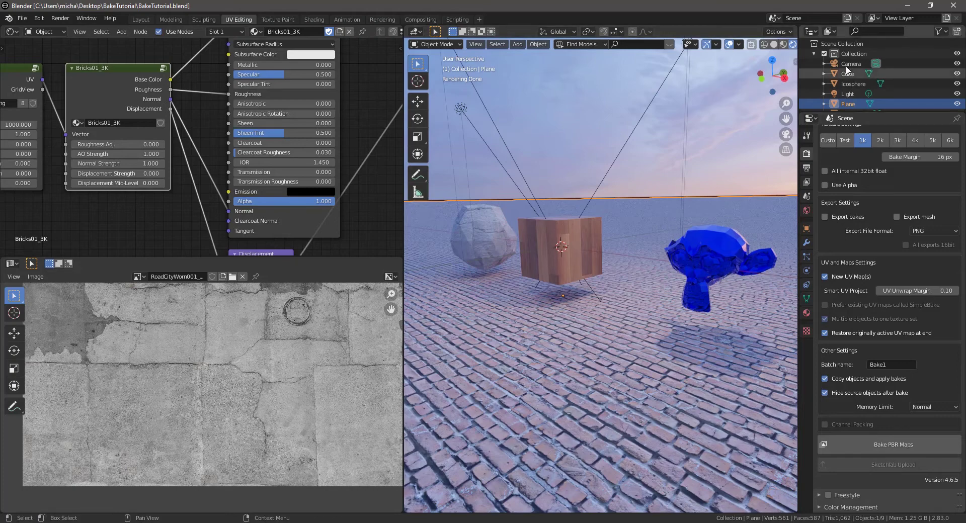
pyautogui.click(895, 74)
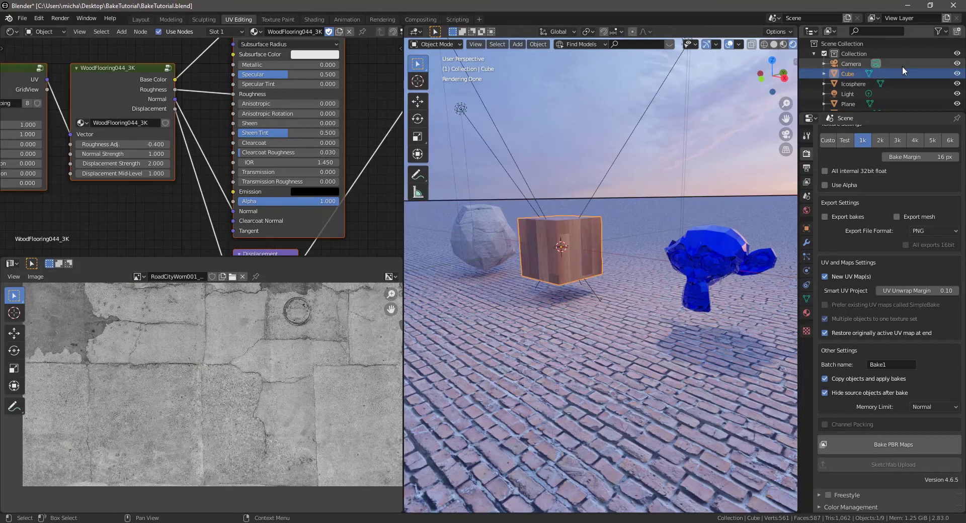
pyautogui.click(956, 73)
pyautogui.click(956, 84)
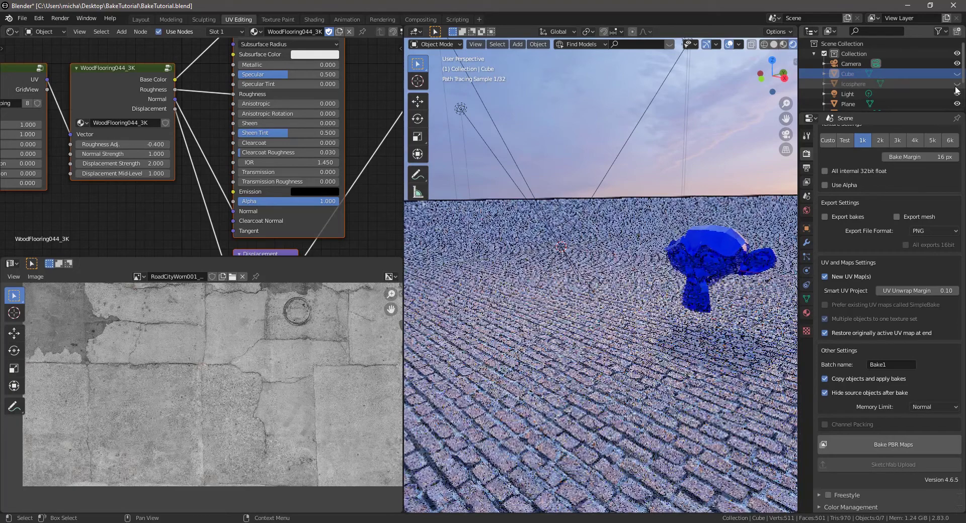
pyautogui.scroll(-3, 940, 91)
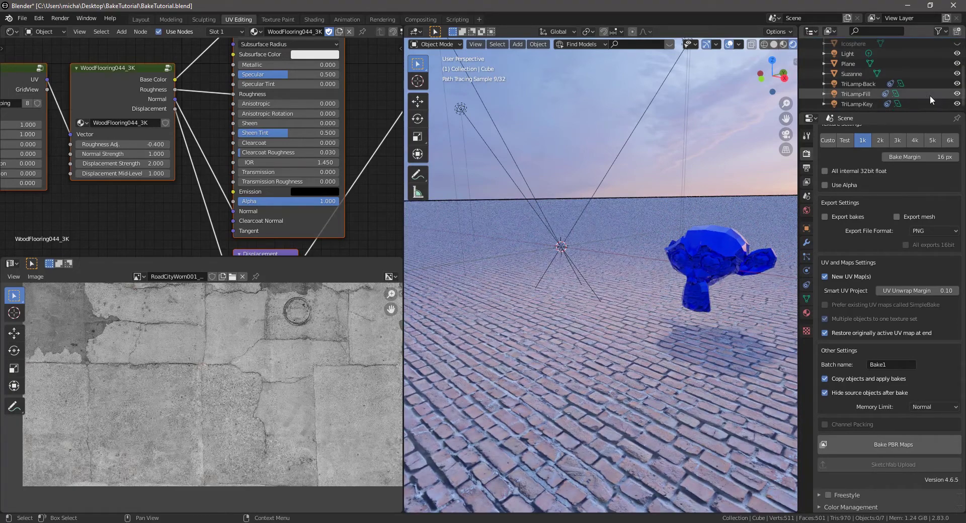
pyautogui.scroll(3, 926, 95)
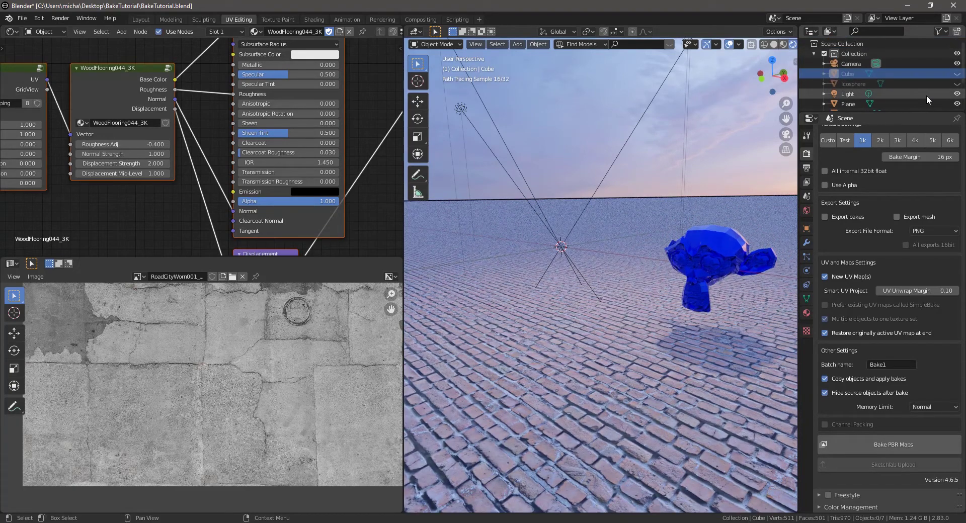
pyautogui.click(627, 310)
pyautogui.press('h')
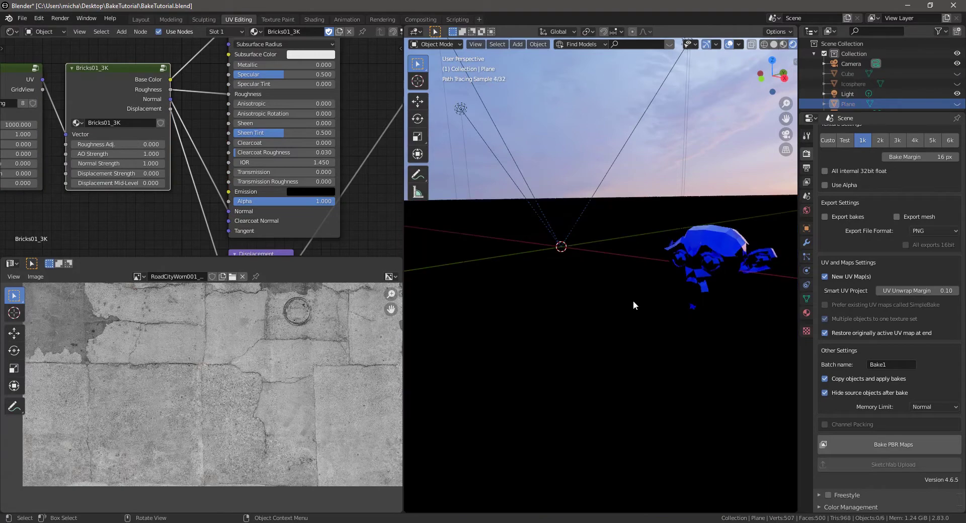
# Select the Suzanne monkey head, frame it in the 3D view and set the viewport shading to Material Preview.
pyautogui.click(705, 287)
pyautogui.press('KP_Decimal')
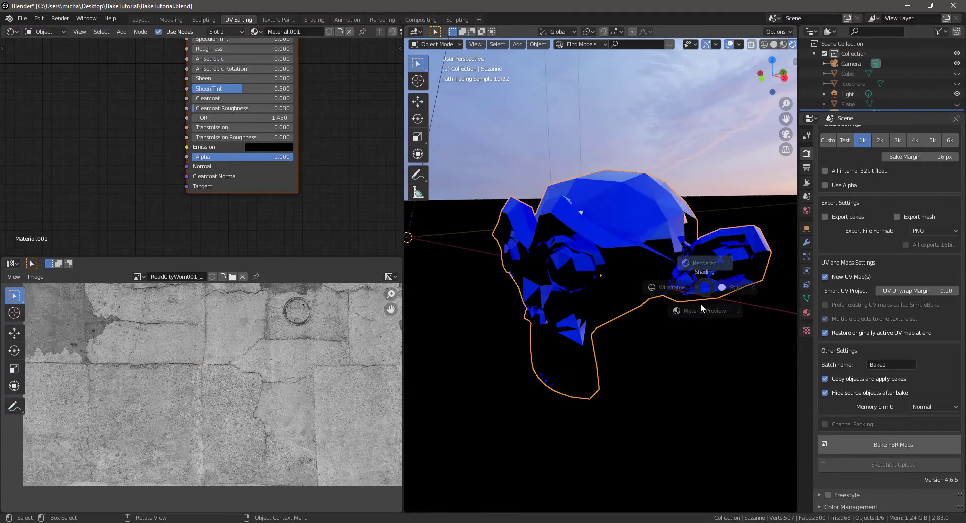
pyautogui.press('z')
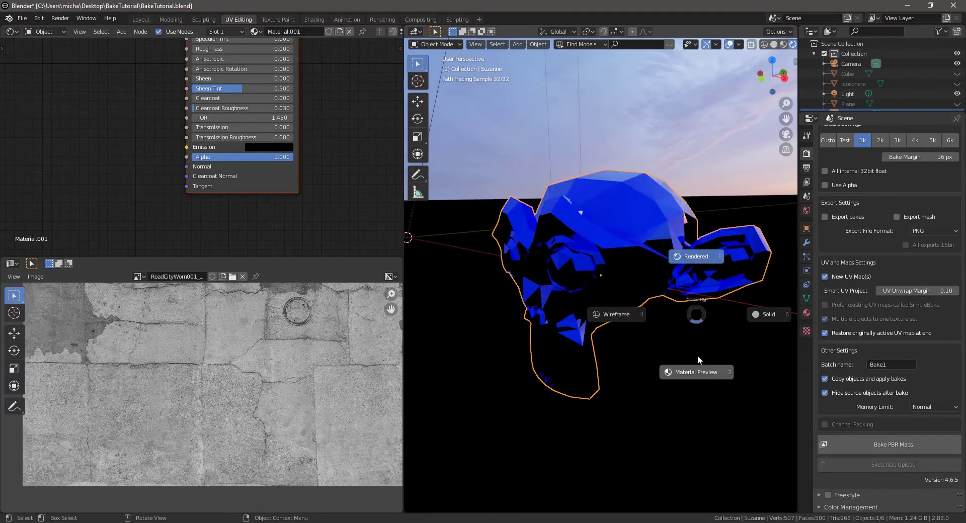
pyautogui.click(697, 355)
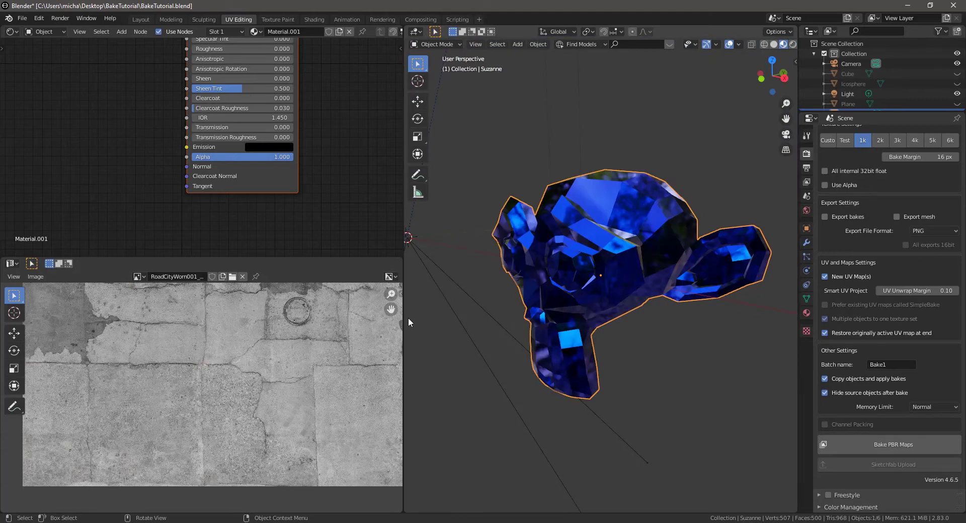
# Enlarge the shader editor area and bring Suzanne's Principled BSDF and Material Output nodes fully into view.
pyautogui.moveTo(391, 257); pyautogui.dragTo(385, 355)
pyautogui.moveTo(599, 264); pyautogui.dragTo(604, 287, button='middle')
pyautogui.scroll(1, 276, 192)
pyautogui.keyDown('shift'); pyautogui.scroll(4, 366, 251); pyautogui.keyUp('shift')
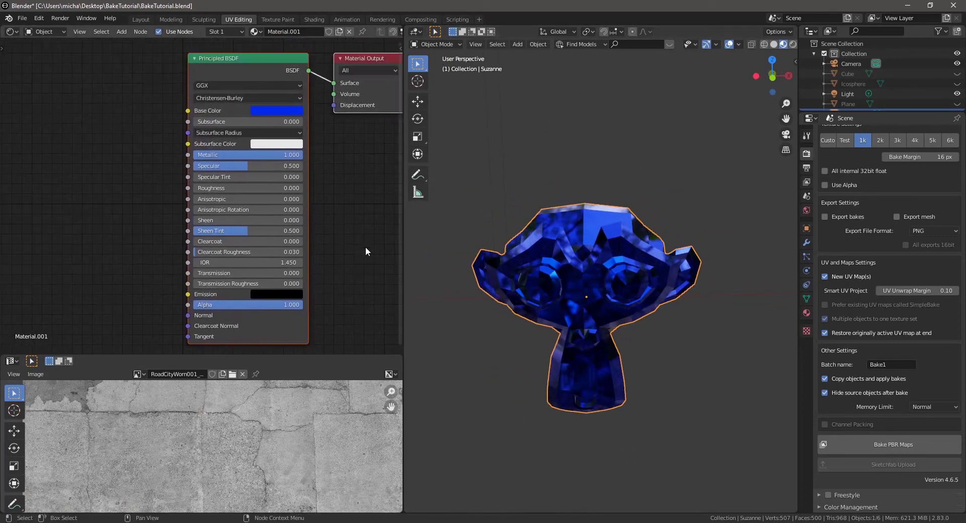
pyautogui.keyDown('shift'); pyautogui.scroll(2, 342, 241); pyautogui.keyUp('shift')
pyautogui.keyDown('ctrl'); pyautogui.scroll(-2, 317, 233); pyautogui.keyUp('ctrl')
# Inspect the base color, metallic and roughness settings of Suzanne's Principled BSDF node.
pyautogui.click(238, 133)
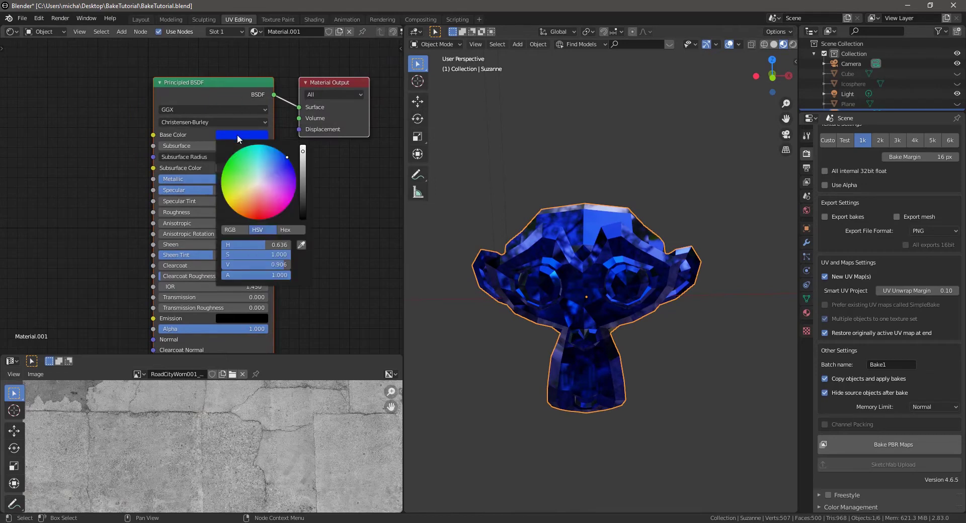
pyautogui.click(238, 134)
pyautogui.moveTo(185, 181); pyautogui.dragTo(282, 179)
pyautogui.moveTo(191, 213); pyautogui.dragTo(166, 213)
# Examine Suzanne's blue metallic surface up close and from several angles.
pyautogui.scroll(4, 605, 278)
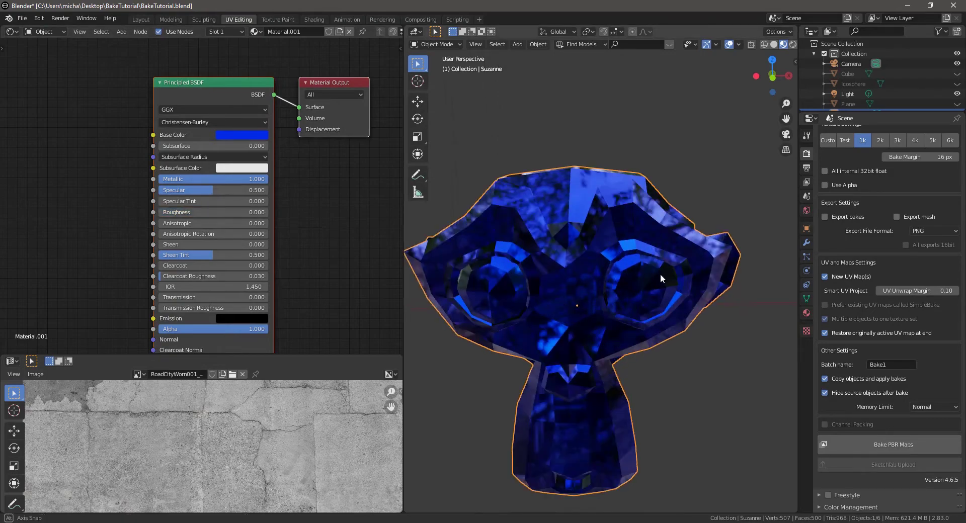
pyautogui.moveTo(660, 274)
pyautogui.mouseDown(button='middle')
pyautogui.moveTo(670, 267)
pyautogui.moveTo(596, 292)
pyautogui.moveTo(697, 238)
pyautogui.moveTo(605, 288)
pyautogui.moveTo(707, 267)
pyautogui.moveTo(662, 281)
pyautogui.mouseUp(button='middle')
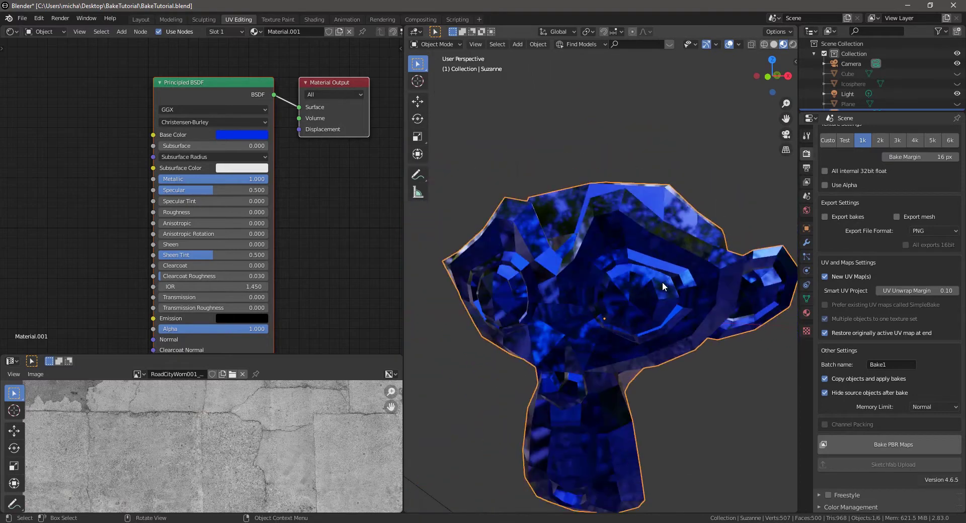
pyautogui.scroll(-4, 672, 292)
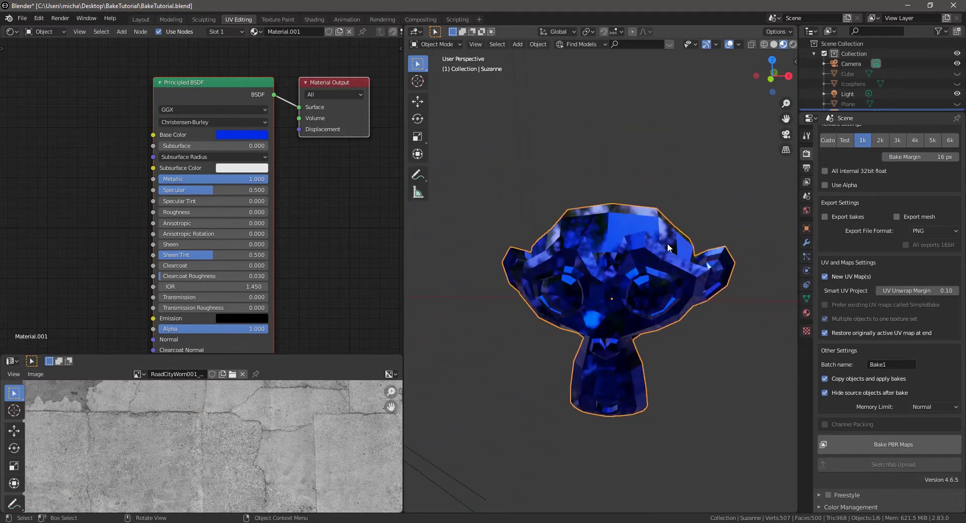
pyautogui.moveTo(615, 267); pyautogui.dragTo(593, 287, button='middle')
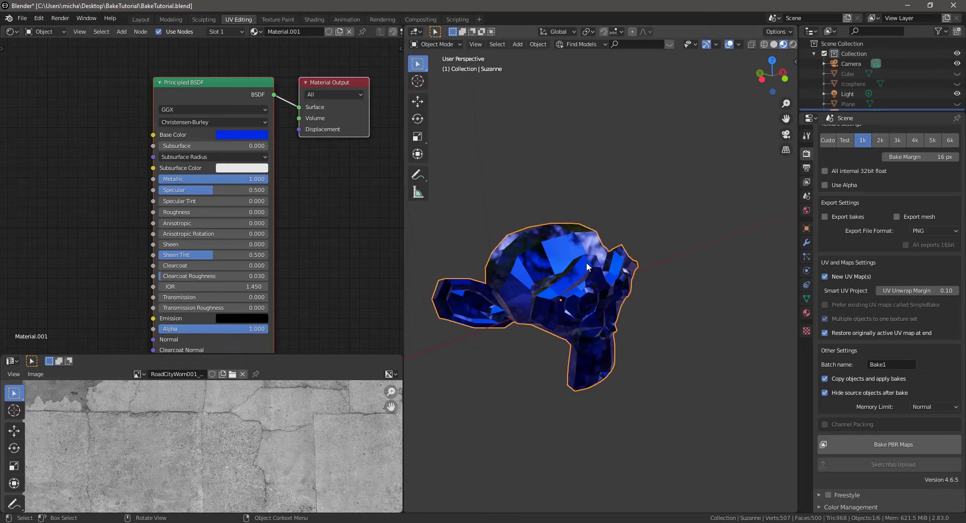
pyautogui.moveTo(518, 275); pyautogui.dragTo(541, 283, button='middle')
pyautogui.scroll(4, 547, 292)
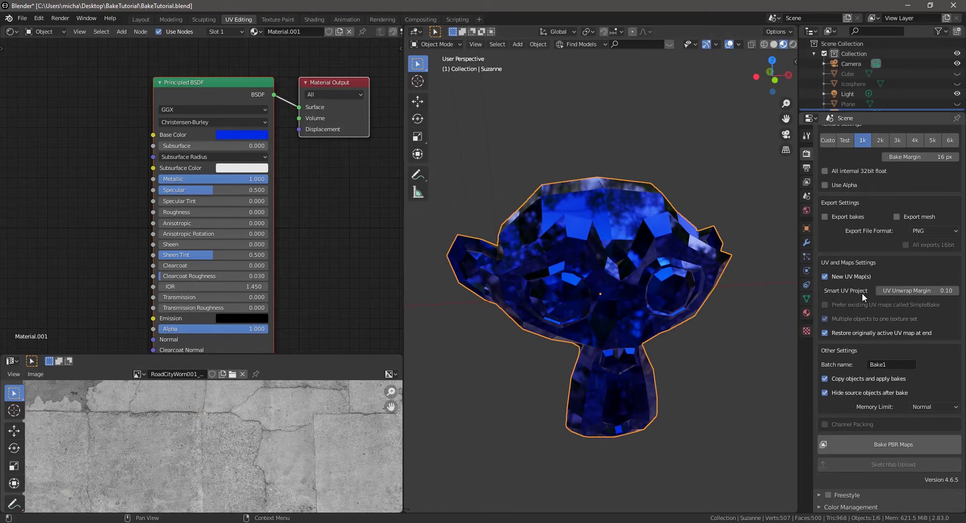
pyautogui.moveTo(638, 264); pyautogui.dragTo(613, 270, button='middle')
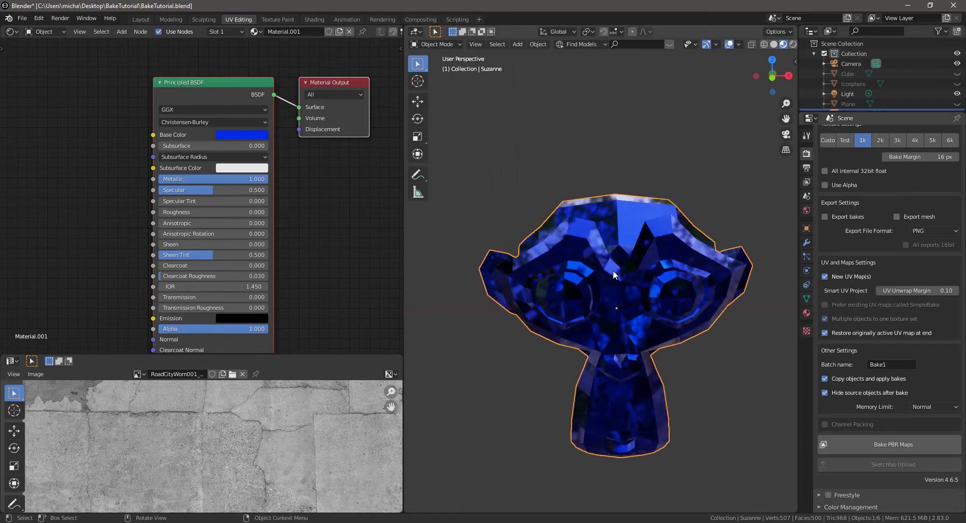
pyautogui.scroll(2, 602, 256)
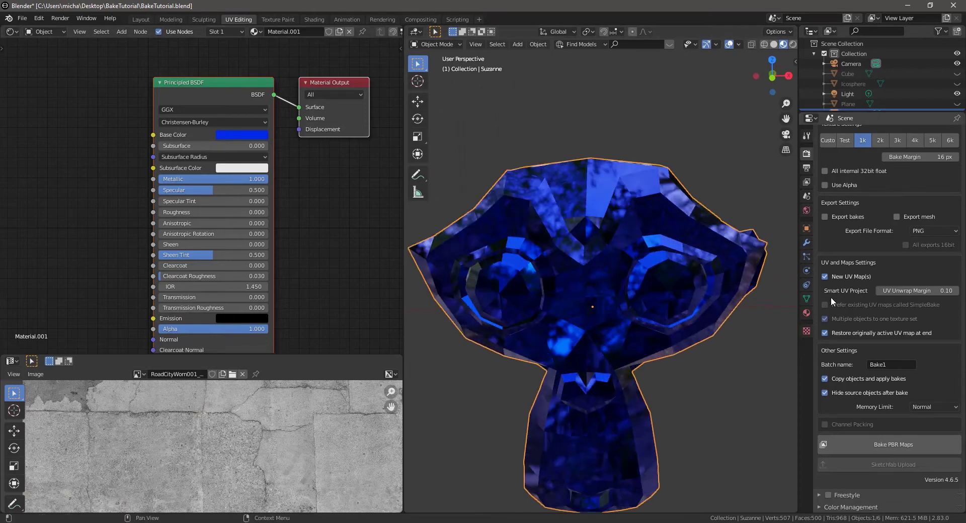
# Collapse the built-in Bake section in the Cycles render properties.
pyautogui.scroll(20, 831, 296)
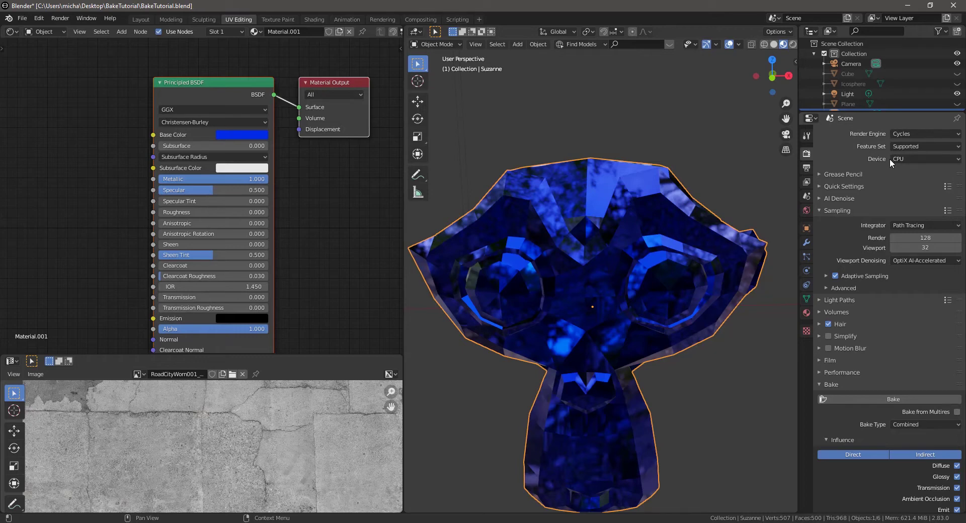
pyautogui.click(847, 385)
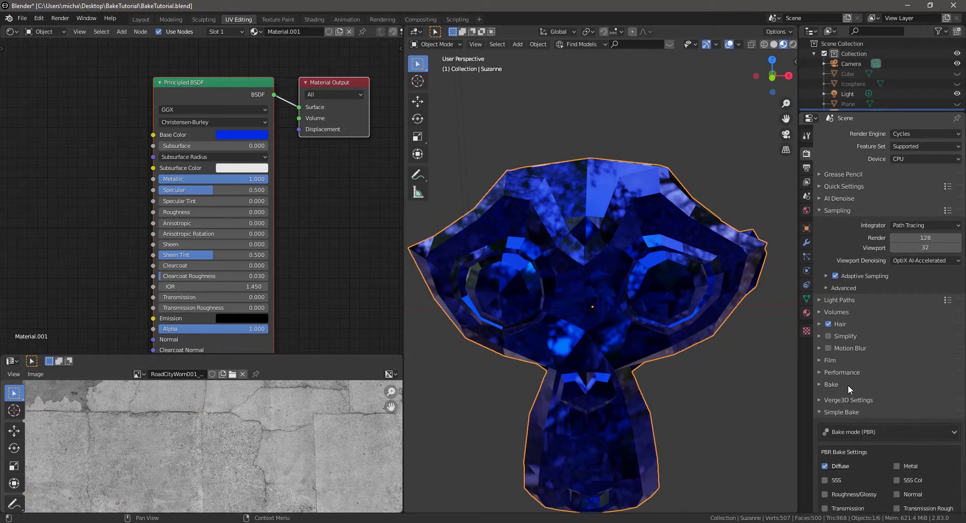
# Switch SimpleBake's bake mode to Cycles Bake to view its settings and return it to PBR Bake.
pyautogui.scroll(-1, 840, 393)
pyautogui.scroll(-6, 855, 378)
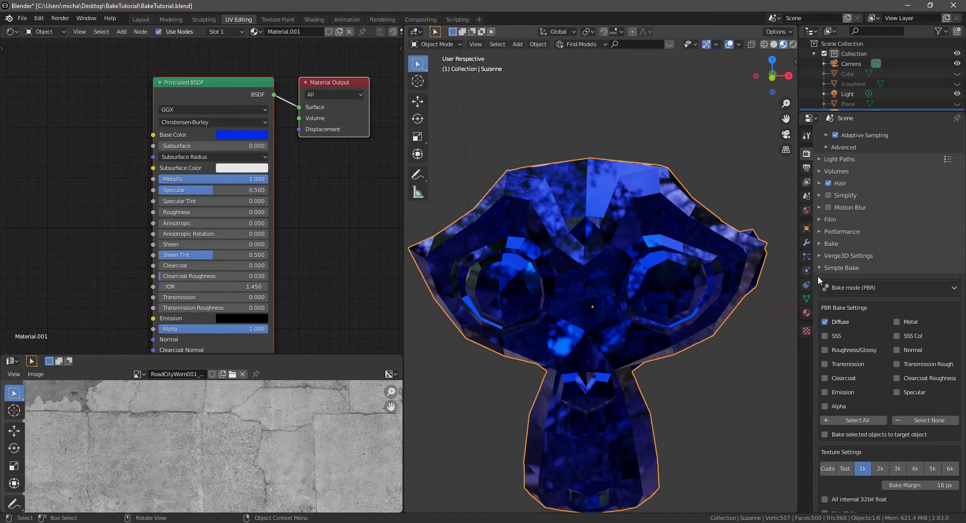
pyautogui.click(849, 289)
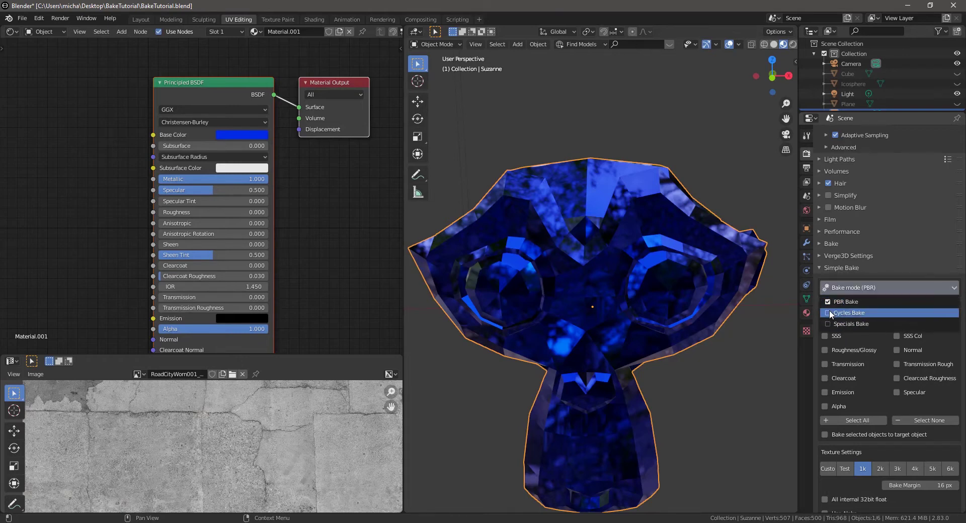
pyautogui.click(825, 312)
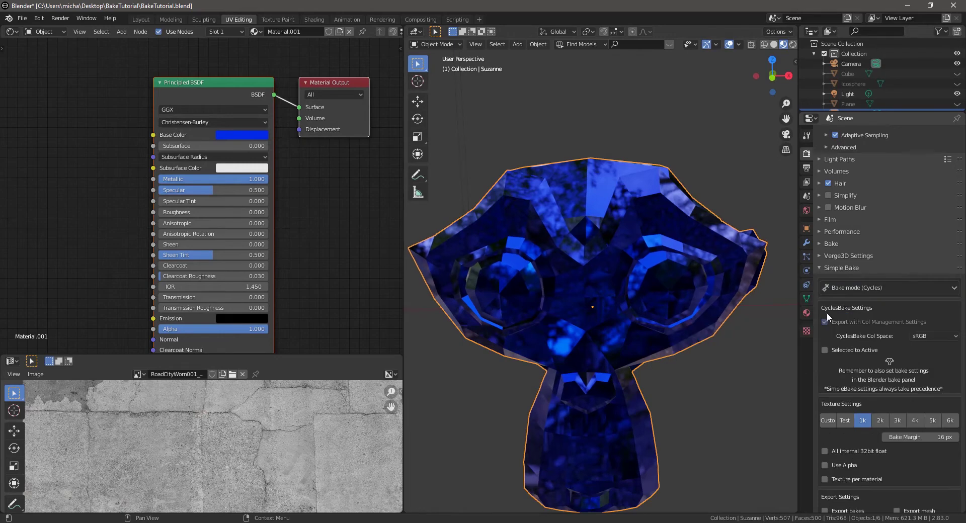
pyautogui.click(844, 285)
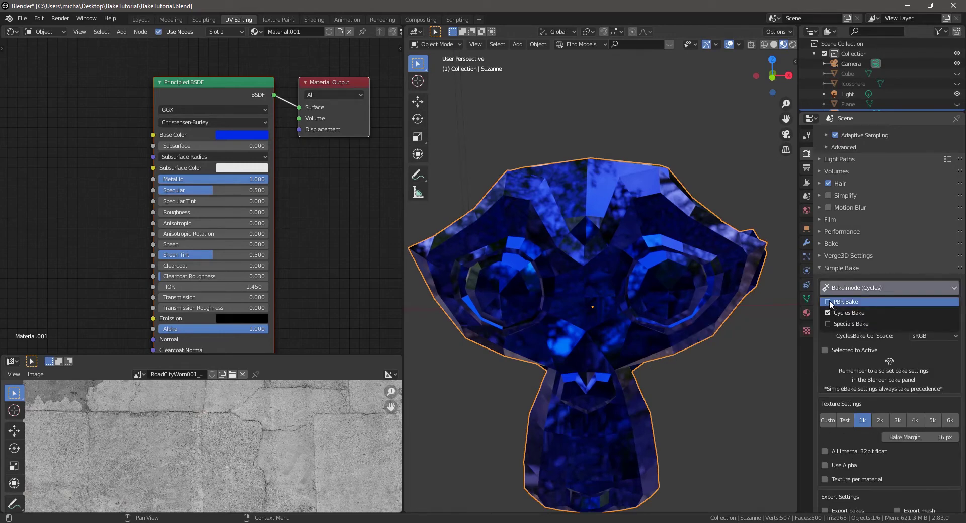
pyautogui.click(829, 302)
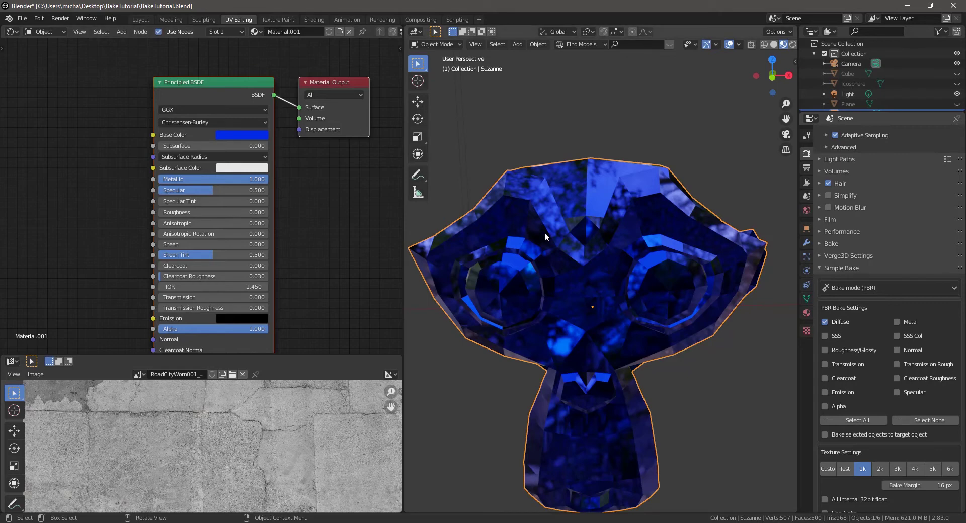
# Enable the Roughness/Glossy map with the Rough option and the Metal map in the PBR bake settings.
pyautogui.moveTo(556, 246); pyautogui.dragTo(624, 254, button='middle')
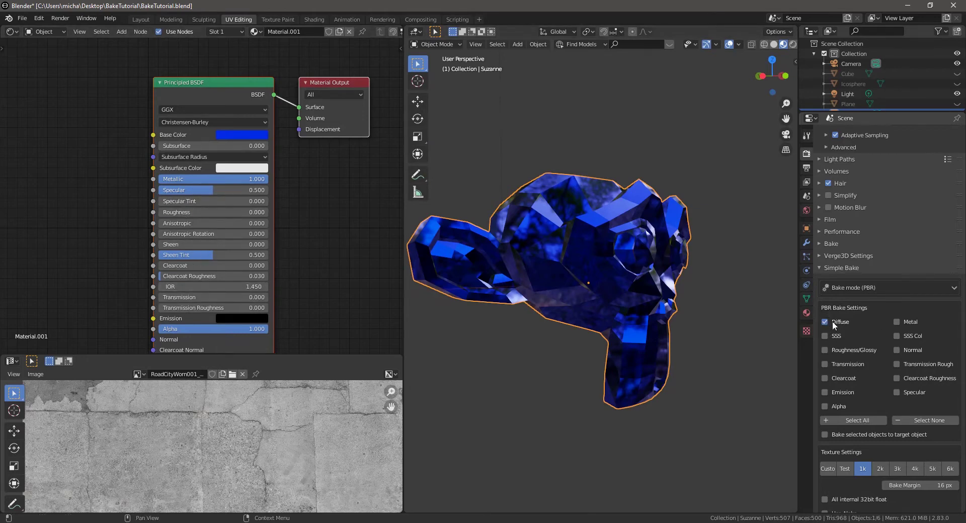
pyautogui.click(824, 350)
pyautogui.click(829, 364)
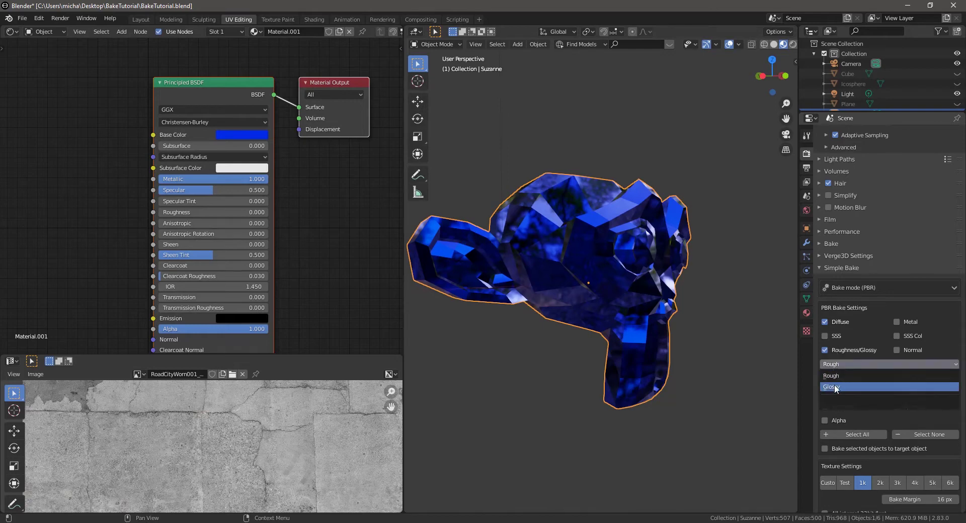
pyautogui.click(835, 387)
pyautogui.click(839, 364)
pyautogui.click(838, 375)
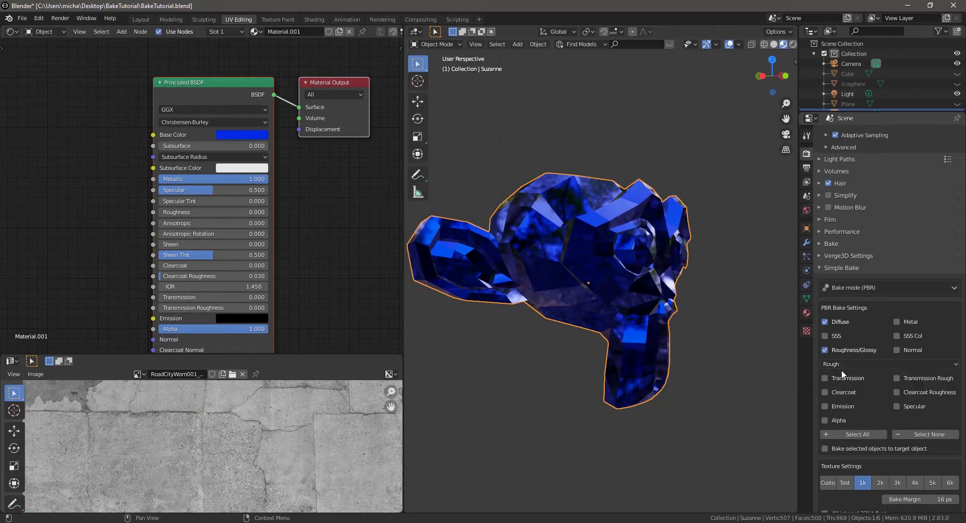
pyautogui.click(901, 320)
# Switch SimpleBake's texture size to 2k and set it back to 1k, giving a 10 px bake margin.
pyautogui.scroll(-1, 891, 370)
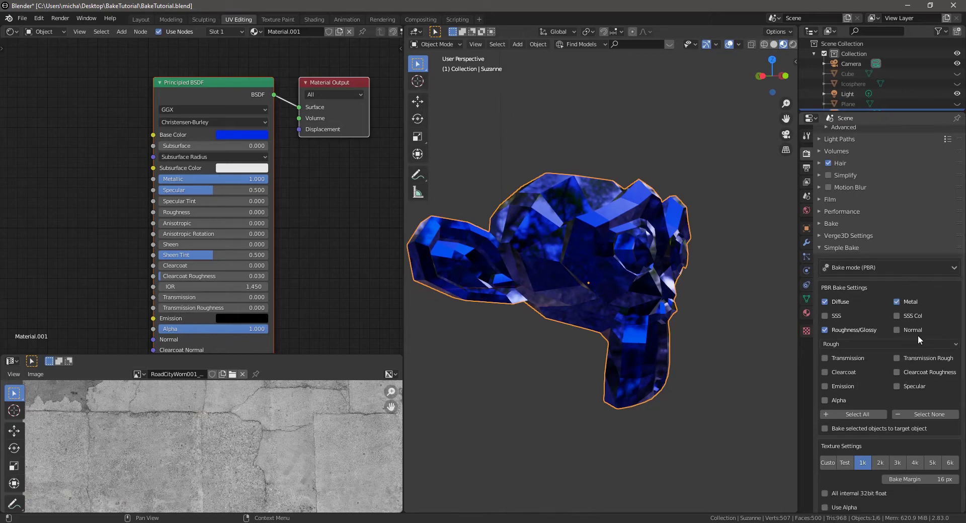
pyautogui.scroll(1, 918, 335)
pyautogui.scroll(-1, 917, 335)
pyautogui.scroll(-4, 886, 378)
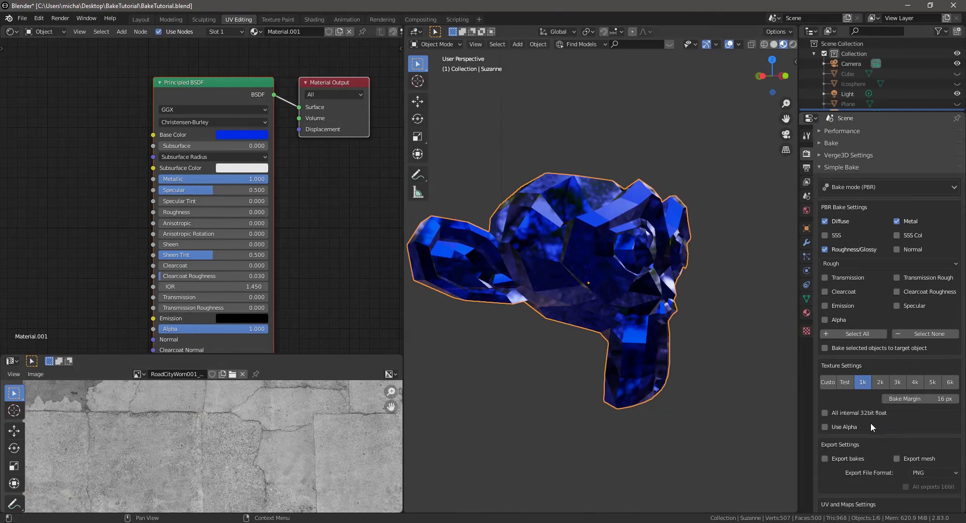
pyautogui.scroll(-2, 870, 427)
pyautogui.click(879, 342)
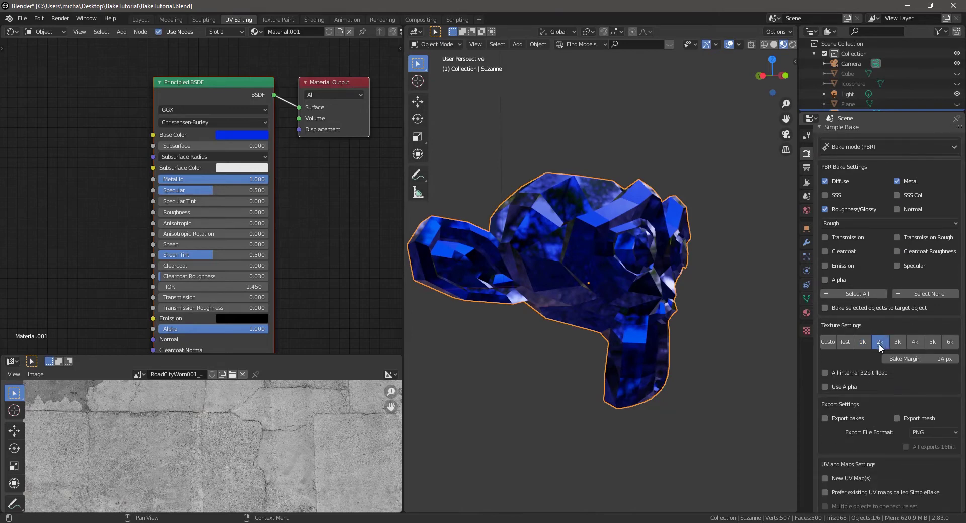
pyautogui.scroll(-2, 846, 388)
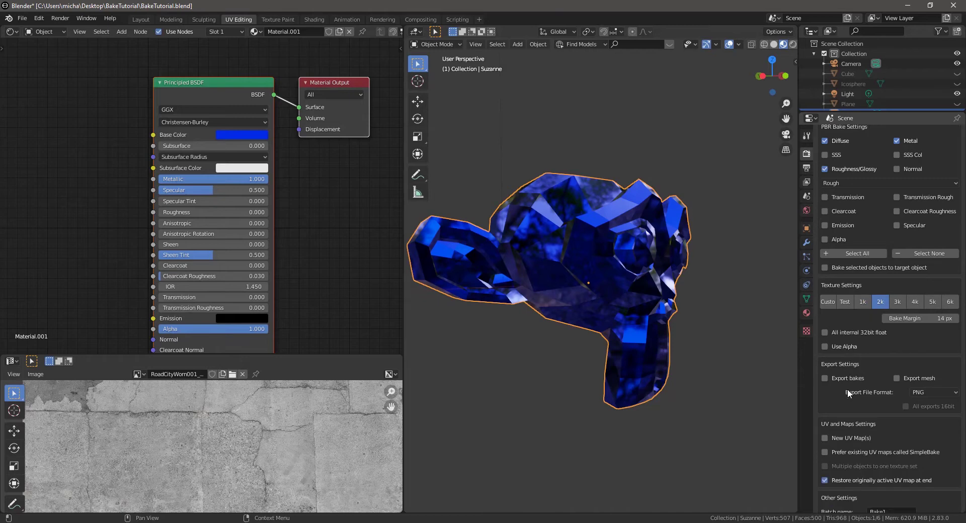
pyautogui.click(865, 300)
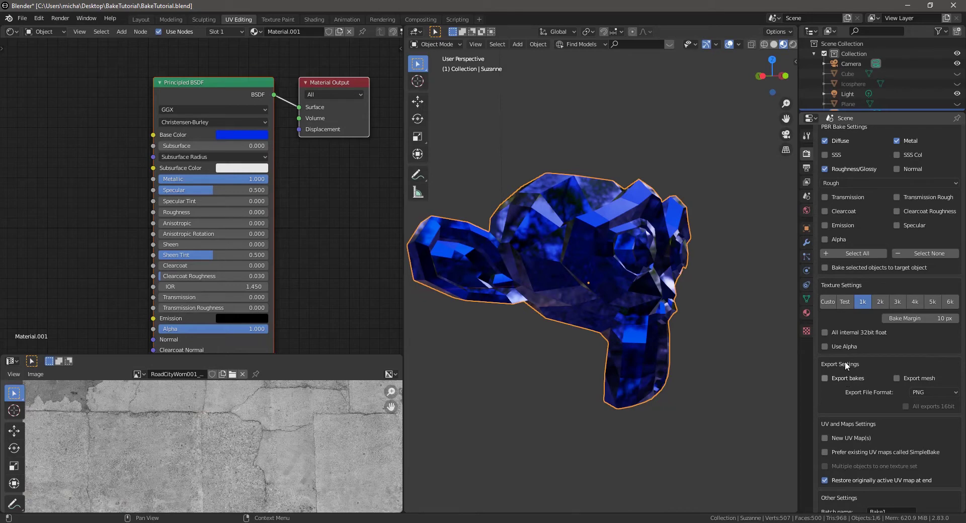
# Enable Export bakes in SimpleBake's export settings.
pyautogui.click(848, 378)
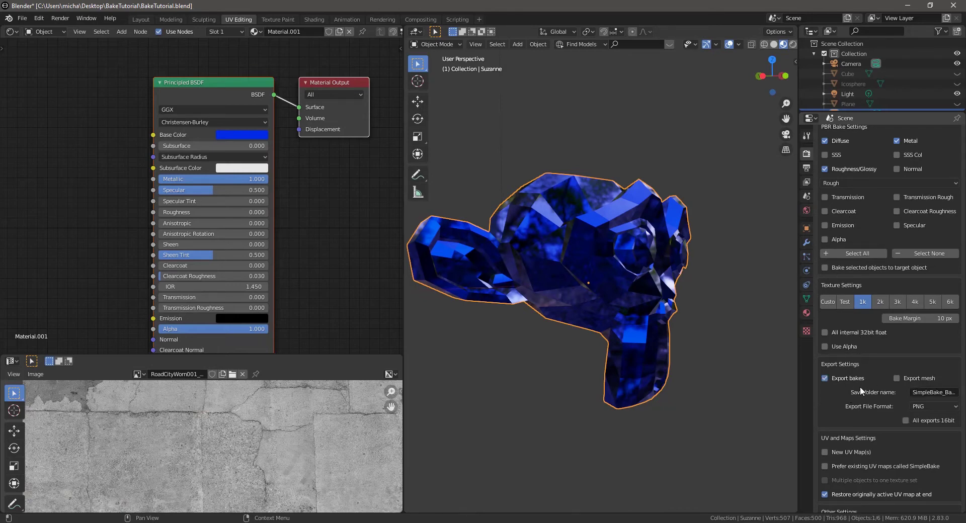
pyautogui.scroll(-2, 831, 387)
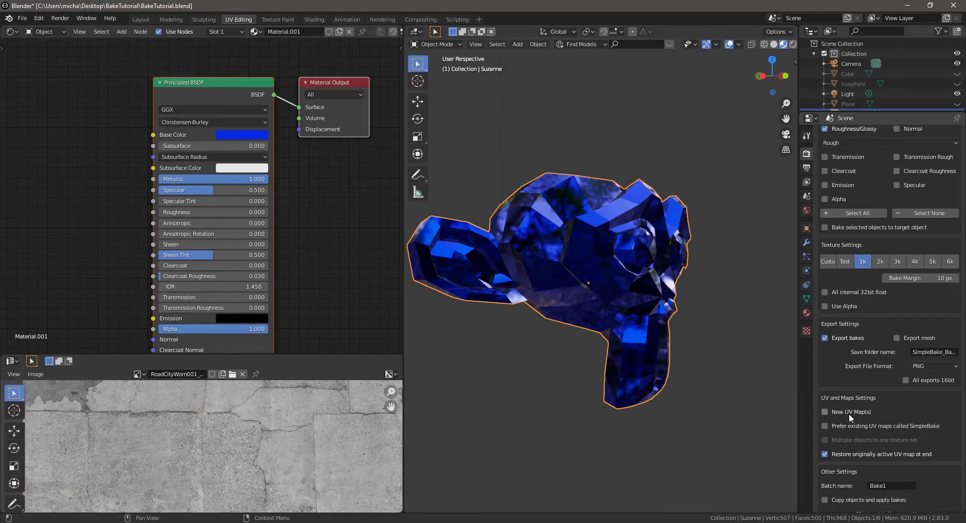
pyautogui.scroll(-2, 849, 411)
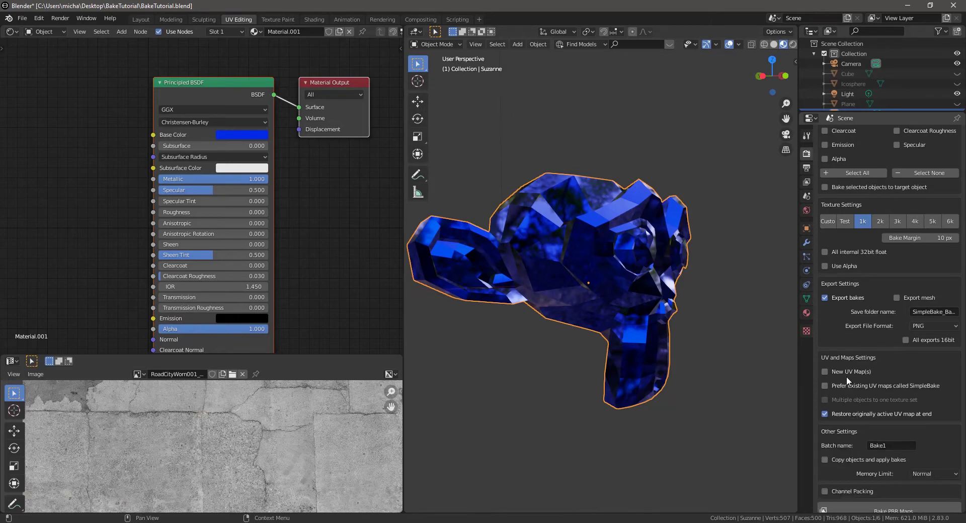
# Enable Copy objects and apply bakes in SimpleBake, and bake Suzanne's PBR maps.
pyautogui.scroll(-2, 844, 418)
pyautogui.click(849, 416)
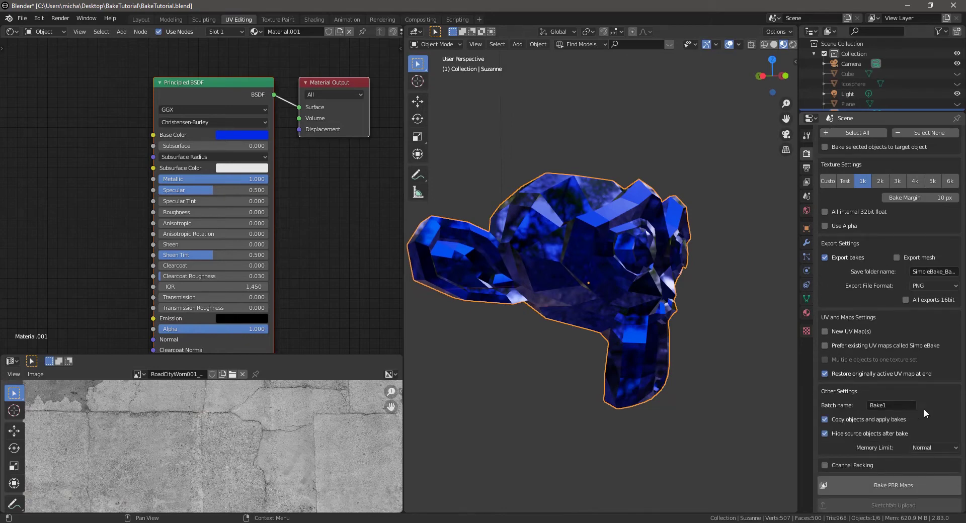
pyautogui.scroll(-1, 885, 418)
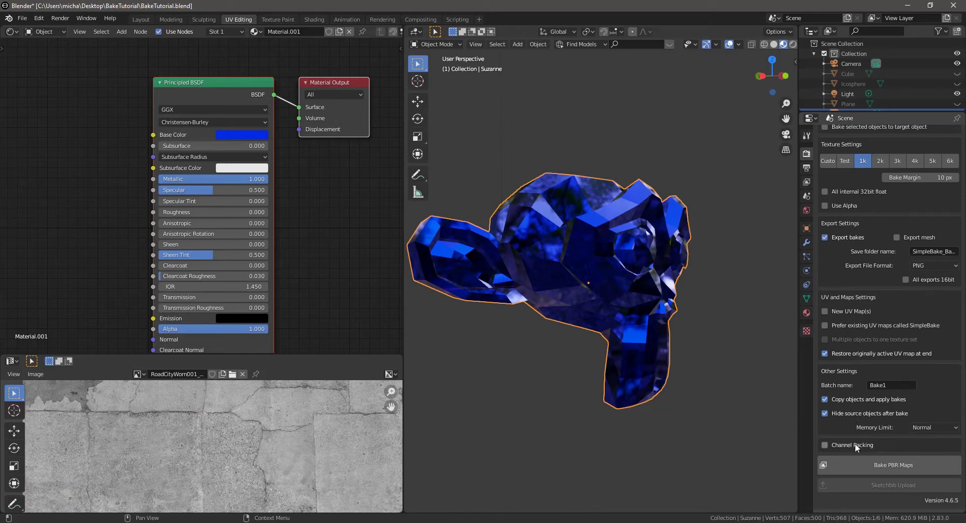
pyautogui.scroll(-1, 870, 458)
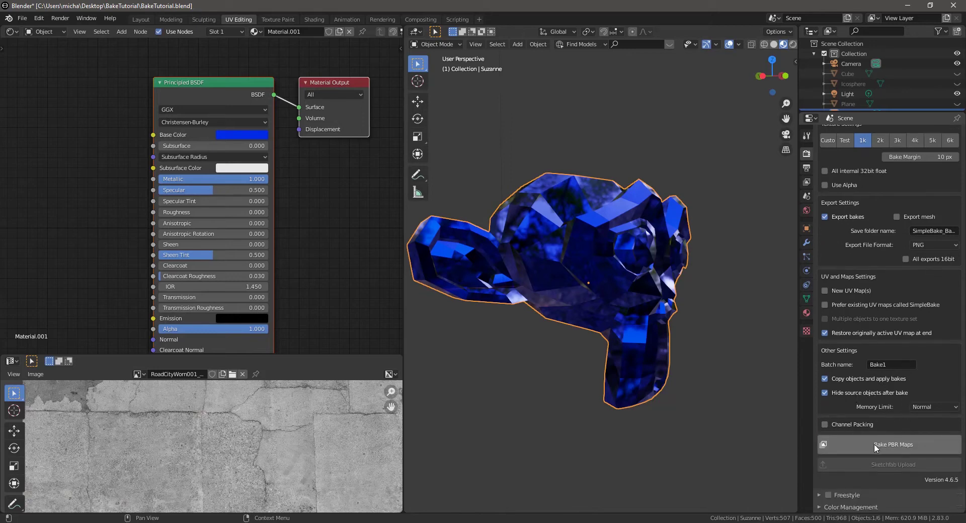
pyautogui.click(874, 443)
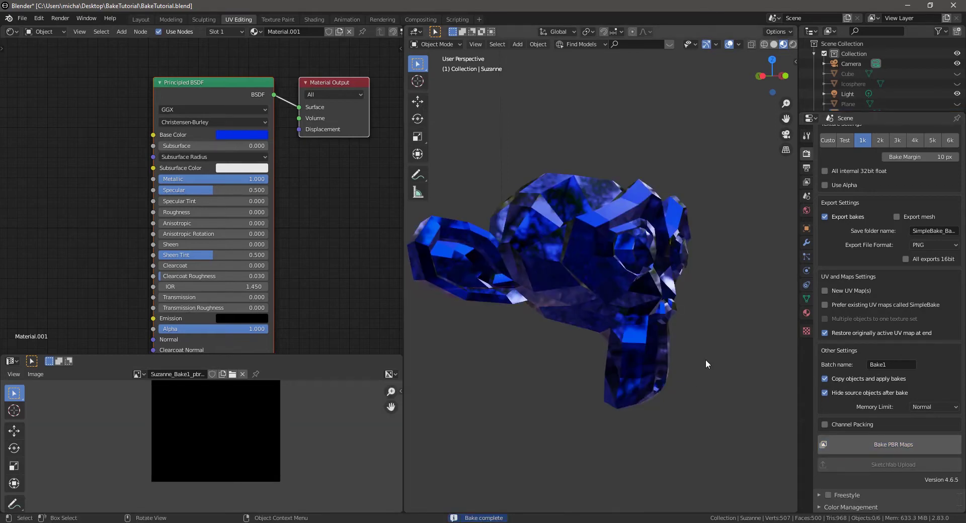
# Enlarge the outliner, select the Suzanne_Baked object and view its baked surface from a different angle.
pyautogui.moveTo(705, 359); pyautogui.dragTo(669, 379, button='middle')
pyautogui.moveTo(893, 111); pyautogui.dragTo(894, 201)
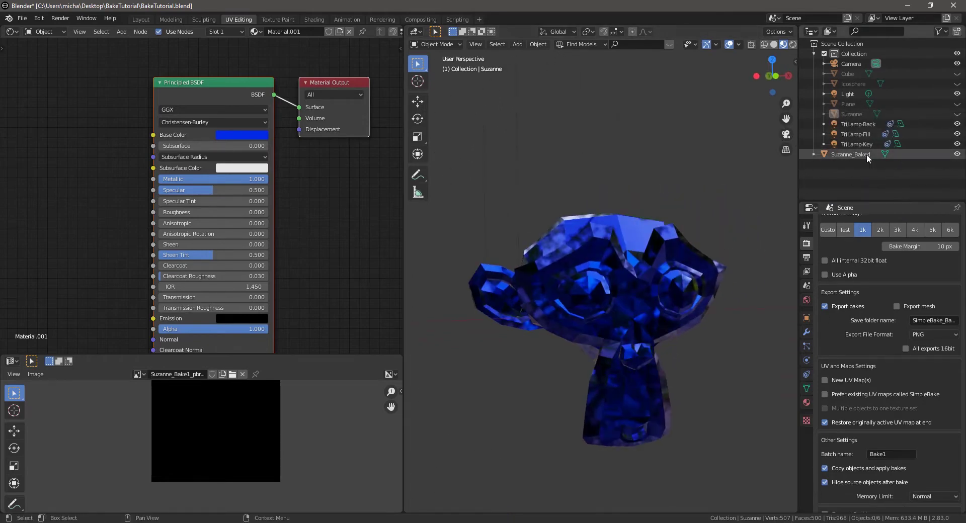
pyautogui.click(867, 156)
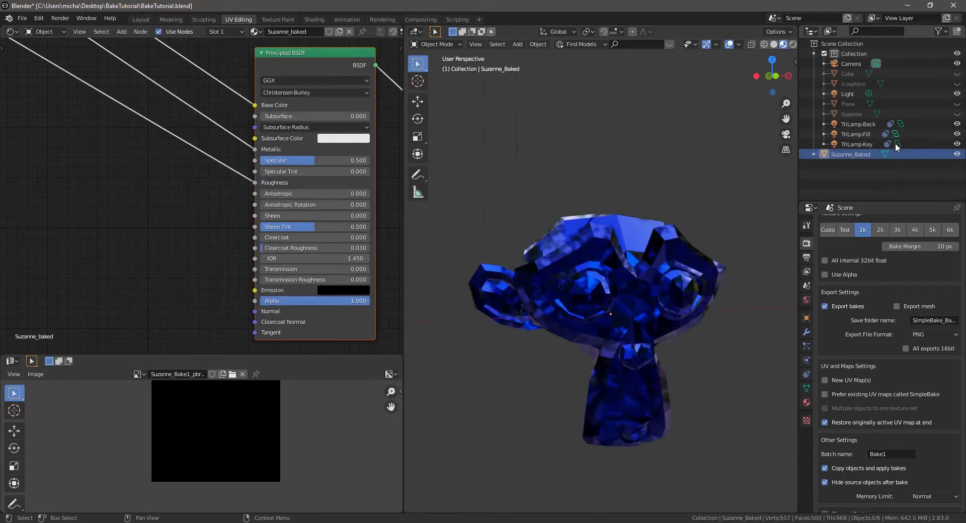
pyautogui.click(641, 295)
pyautogui.moveTo(641, 295); pyautogui.dragTo(674, 298, button='middle')
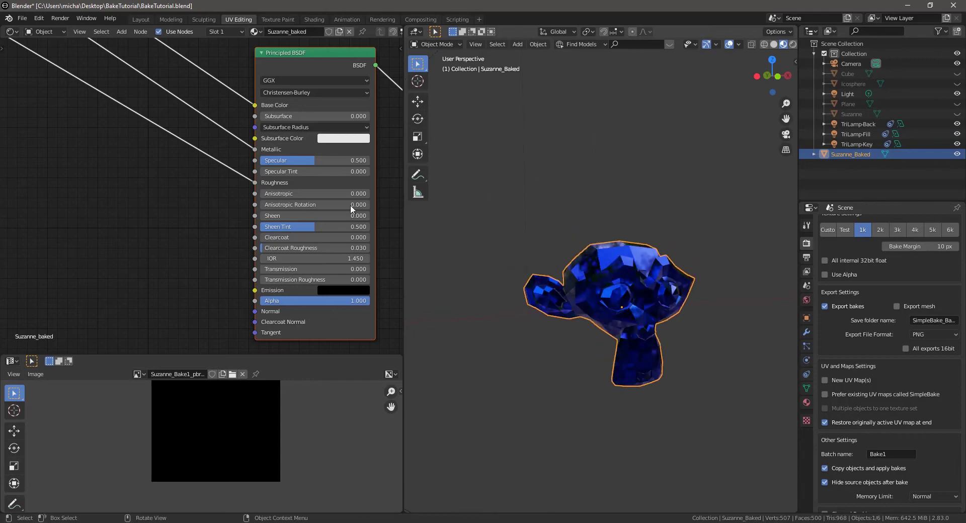
# Move the baked roughness, metalness and diffuse texture nodes close to their Principled BSDF inputs and expand the diffuse node.
pyautogui.moveTo(172, 182); pyautogui.dragTo(231, 252, button='middle')
pyautogui.scroll(-1, 221, 242)
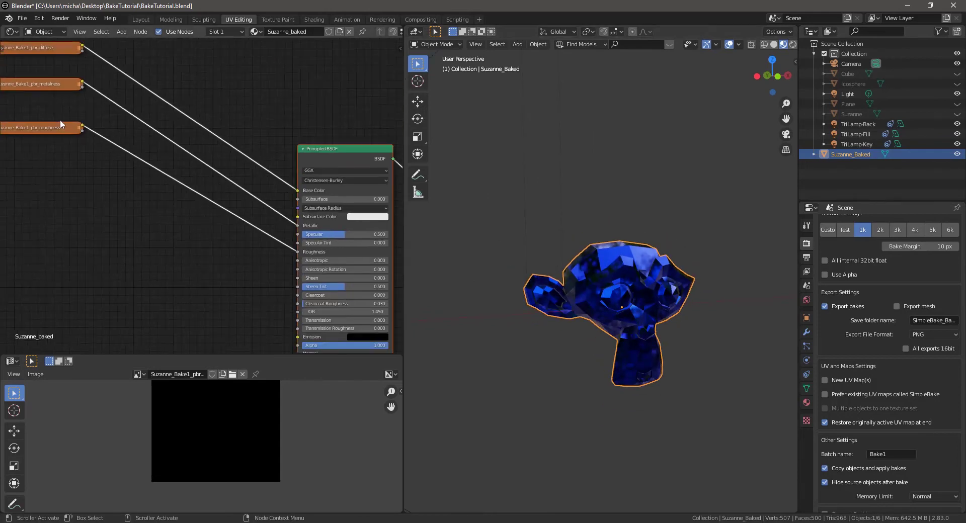
pyautogui.moveTo(59, 123); pyautogui.dragTo(113, 155, button='middle')
pyautogui.click(113, 158)
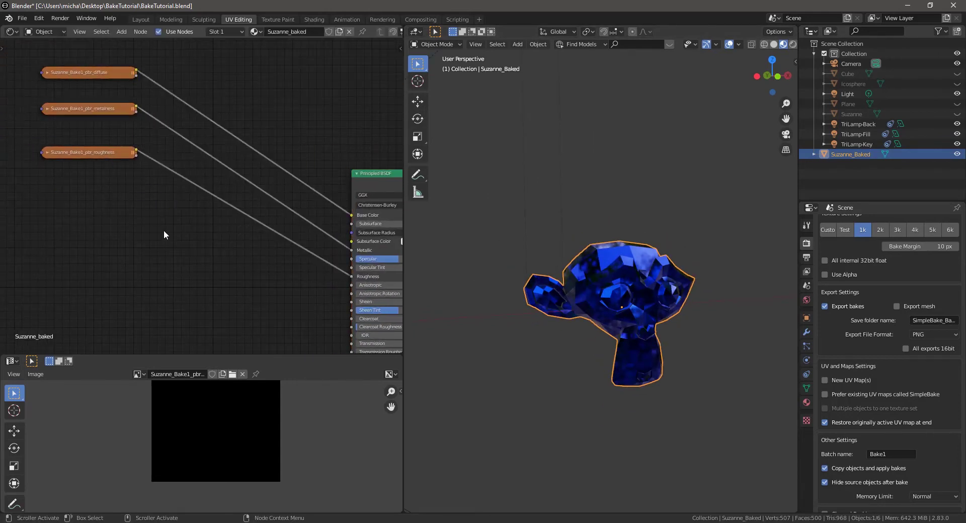
pyautogui.moveTo(111, 162); pyautogui.dragTo(227, 285)
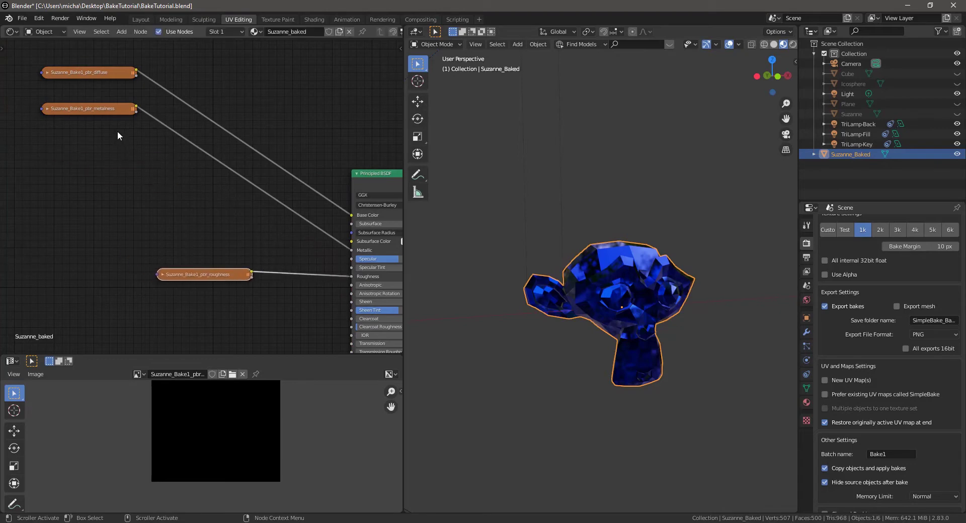
pyautogui.click(103, 114)
pyautogui.moveTo(103, 114); pyautogui.dragTo(214, 251)
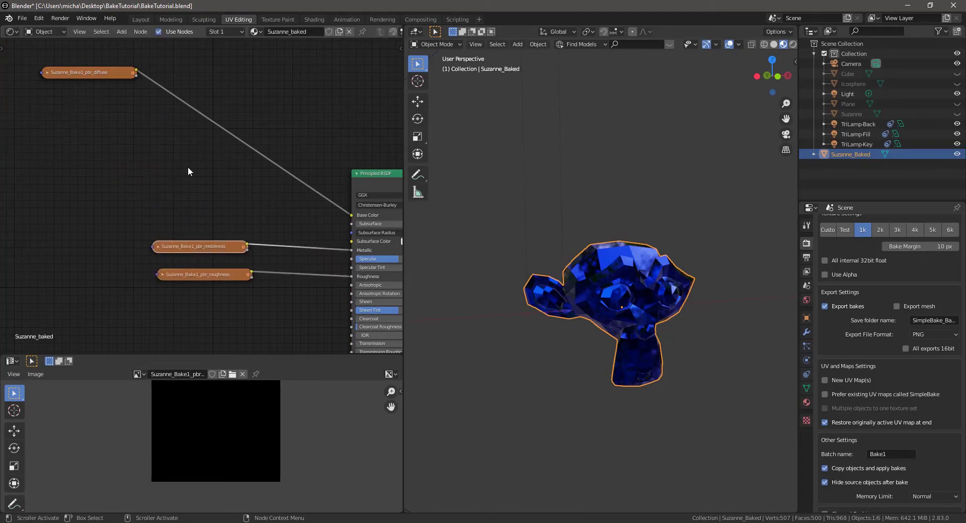
pyautogui.moveTo(105, 76); pyautogui.dragTo(201, 199)
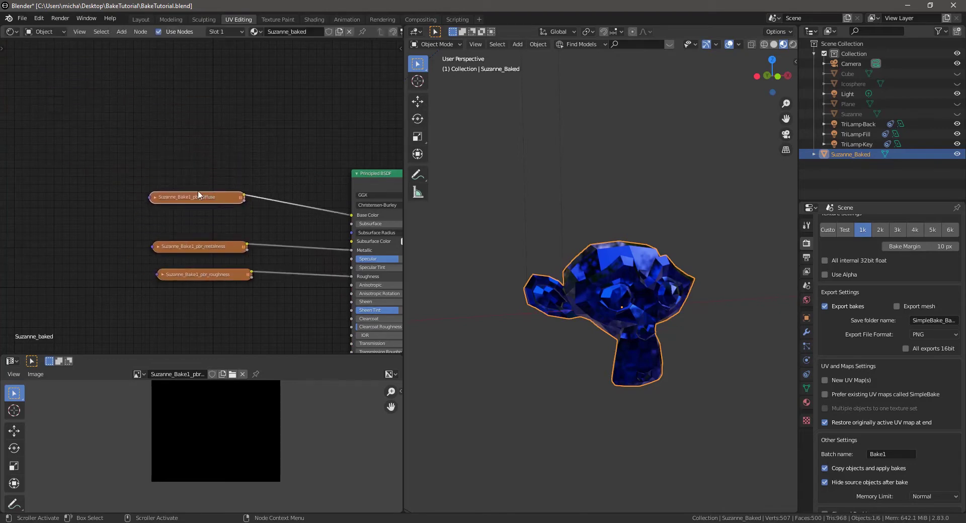
pyautogui.click(154, 197)
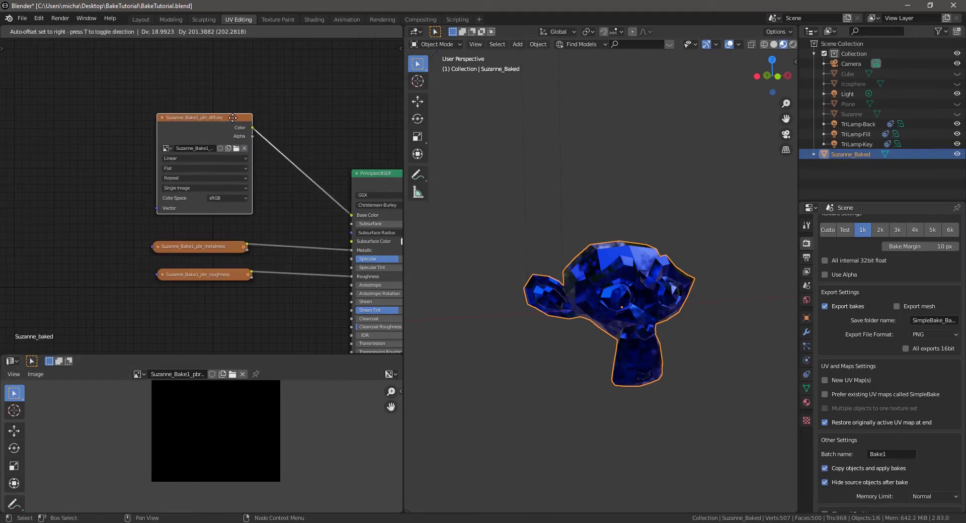
pyautogui.click(242, 23)
# Display the Suzanne_Bake1_pbr_diffuse image in the image editor and examine it up close.
pyautogui.click(138, 374)
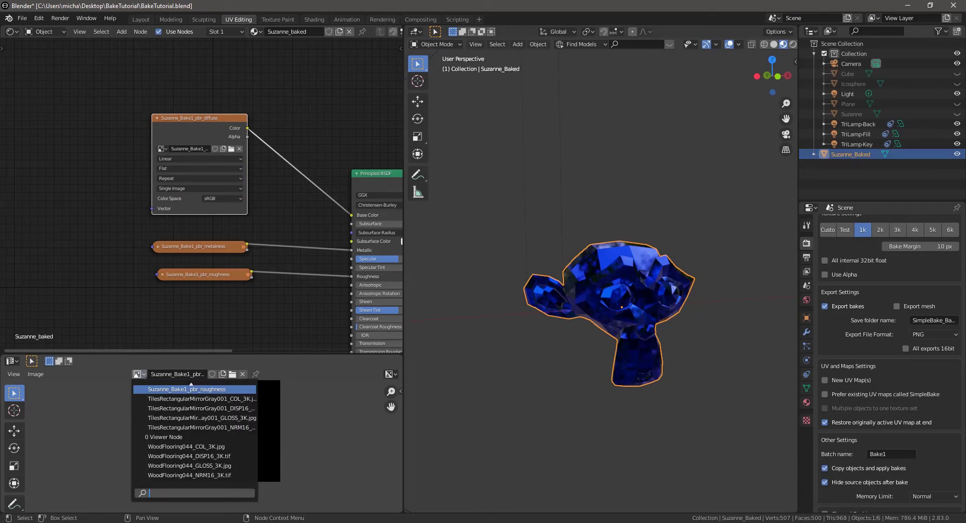
pyautogui.scroll(10, 171, 409)
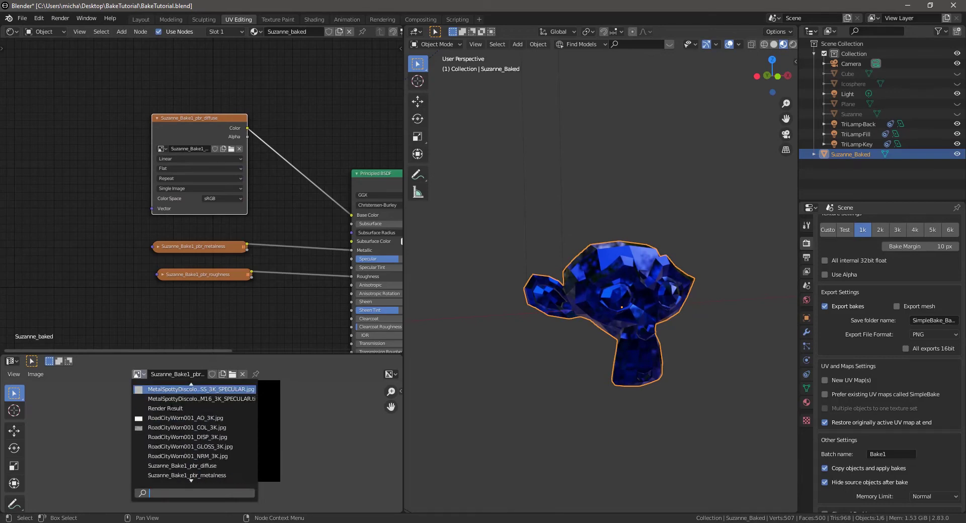
pyautogui.scroll(-6, 171, 409)
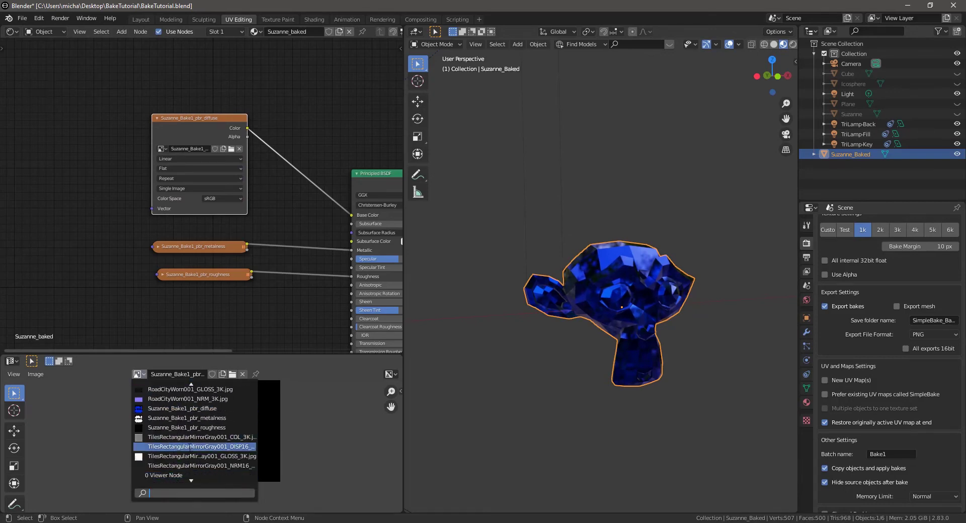
pyautogui.click(212, 409)
pyautogui.scroll(2, 272, 412)
pyautogui.scroll(-2, 272, 411)
pyautogui.moveTo(273, 411); pyautogui.dragTo(254, 462, button='middle')
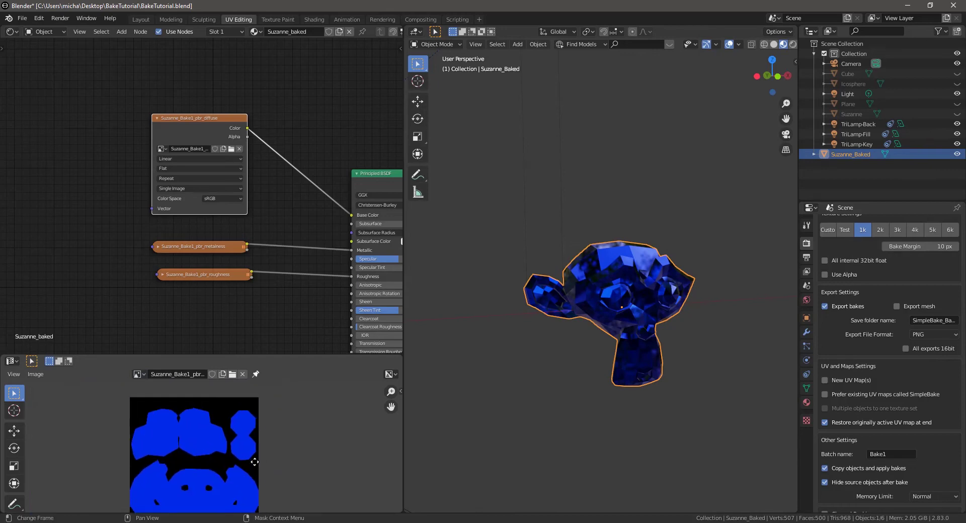
pyautogui.scroll(1, 261, 447)
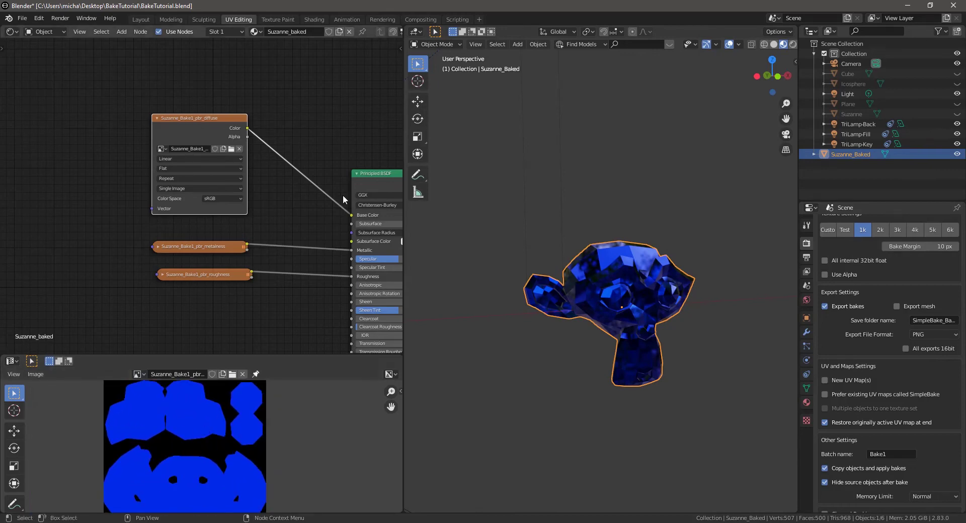
# Display the Suzanne_Bake1_pbr_metalness image in the image editor.
pyautogui.click(139, 375)
pyautogui.click(186, 447)
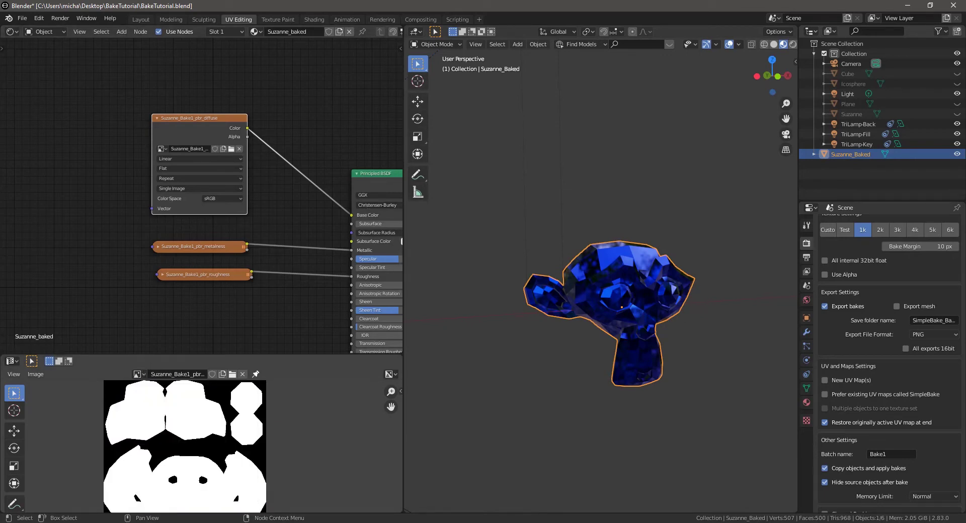
# Examine the metalness map up close and display the Suzanne_Bake1_pbr_roughness image in the image editor.
pyautogui.scroll(5, 204, 464)
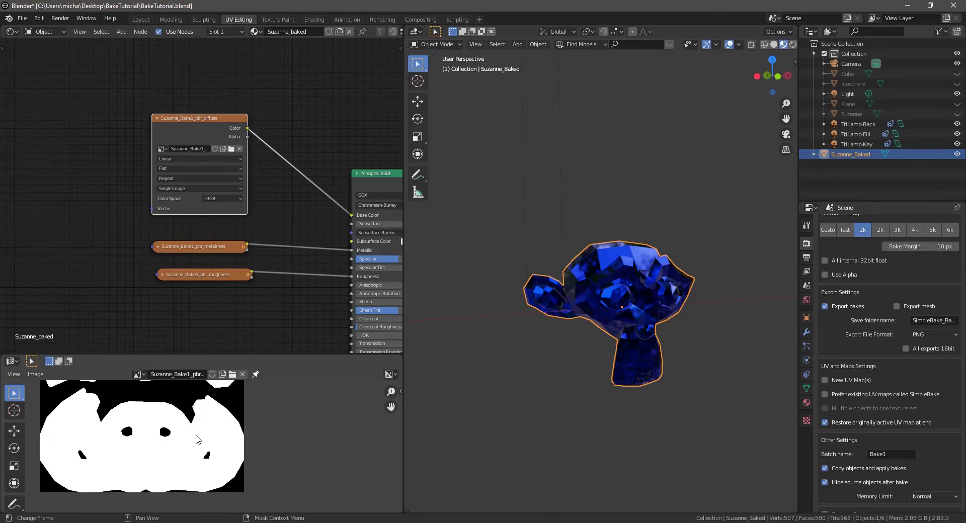
pyautogui.scroll(-3, 211, 469)
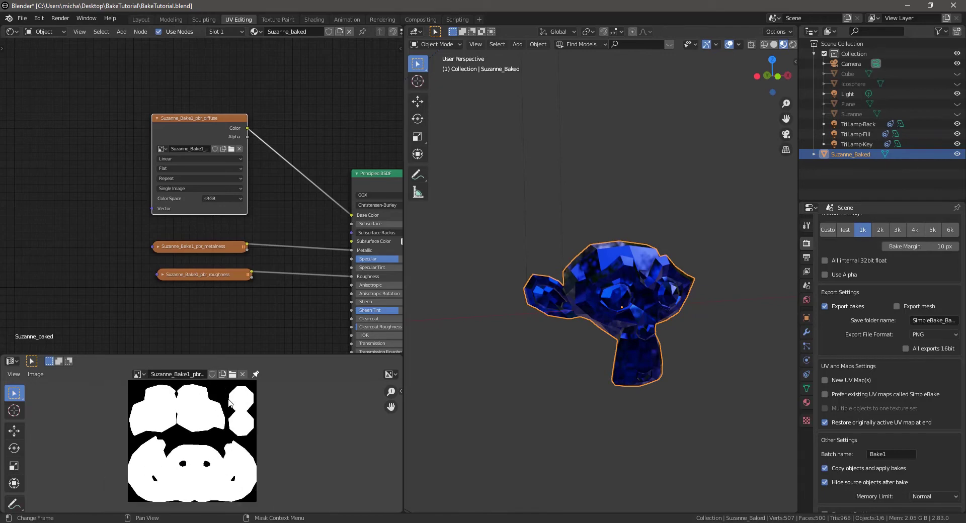
pyautogui.click(163, 274)
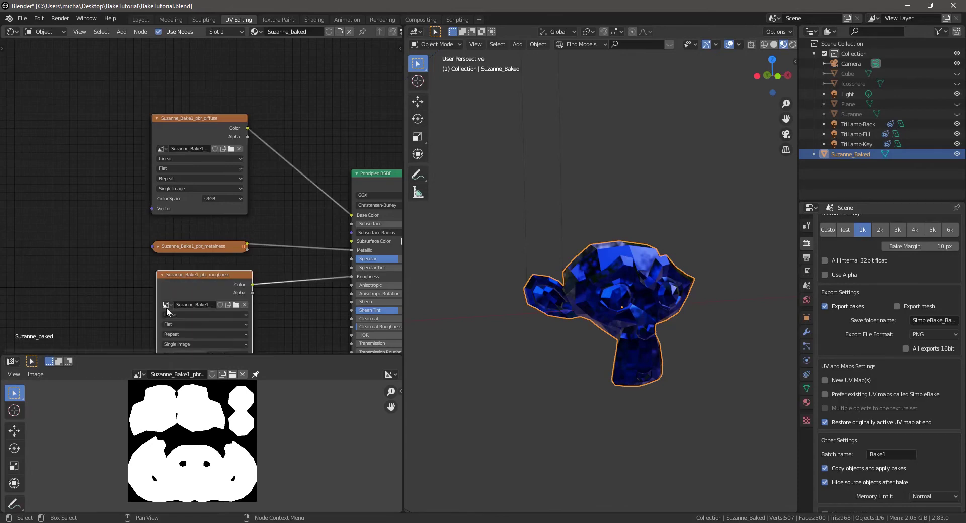
pyautogui.click(166, 304)
pyautogui.click(201, 318)
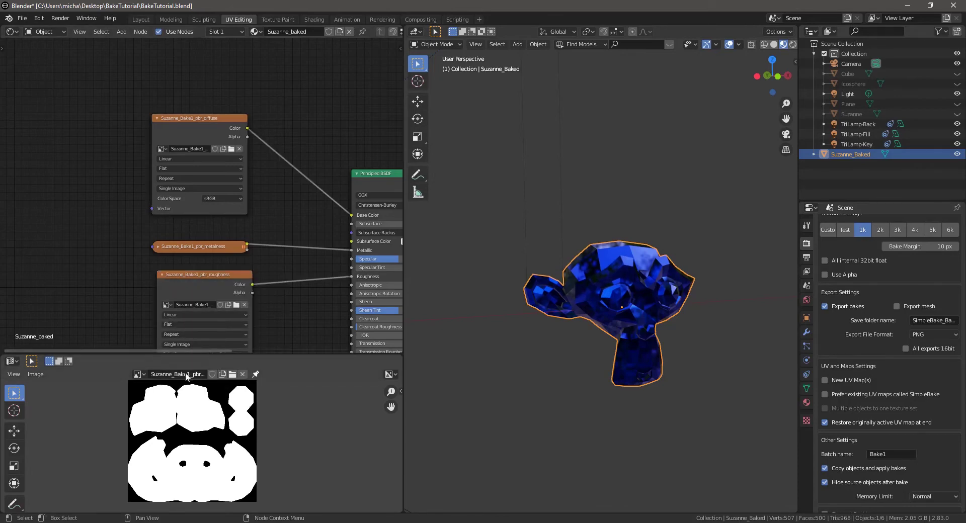
pyautogui.click(137, 374)
pyautogui.click(181, 447)
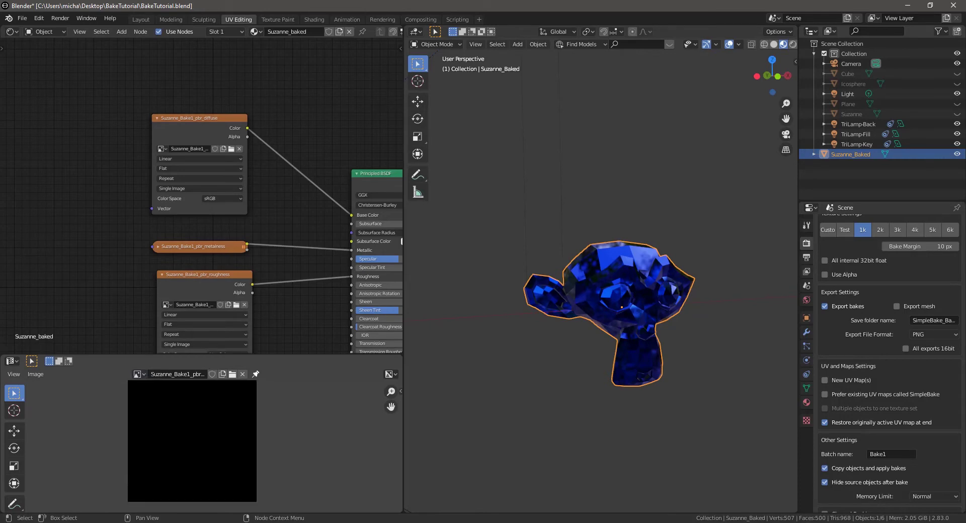
pyautogui.scroll(-2, 264, 440)
pyautogui.scroll(2, 266, 437)
pyautogui.moveTo(245, 417); pyautogui.dragTo(219, 425, button='middle')
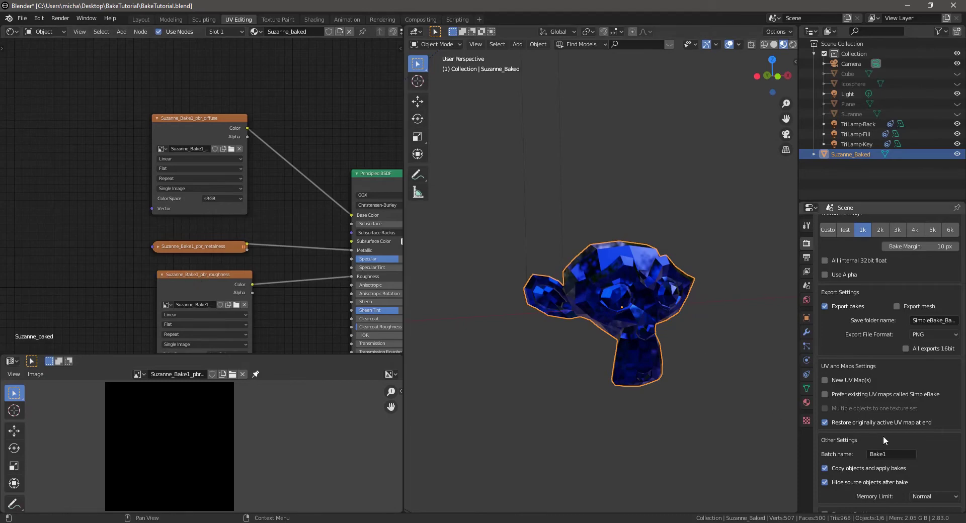
# Collapse the roughness and diffuse texture nodes and stack the three baked texture nodes beside their Principled BSDF inputs.
pyautogui.scroll(-1, 883, 436)
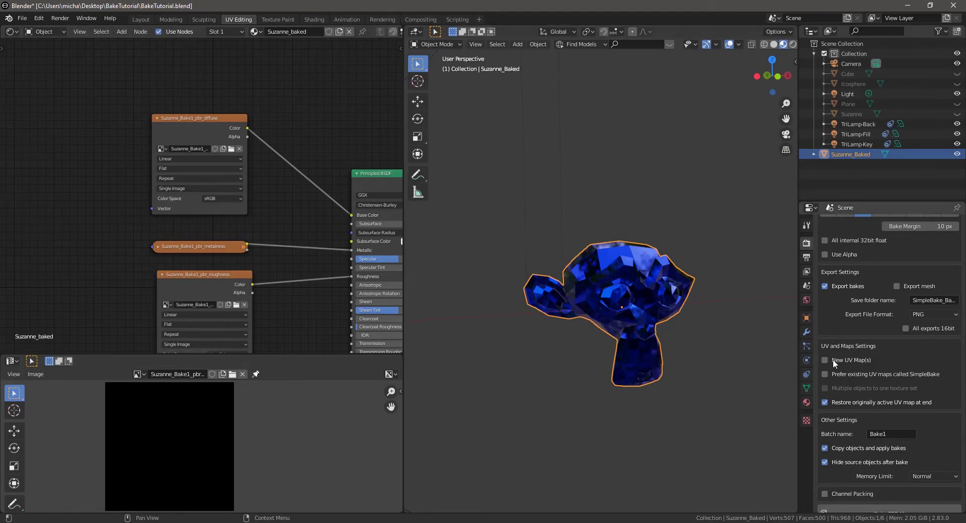
pyautogui.press('h')
pyautogui.moveTo(173, 276); pyautogui.dragTo(159, 282)
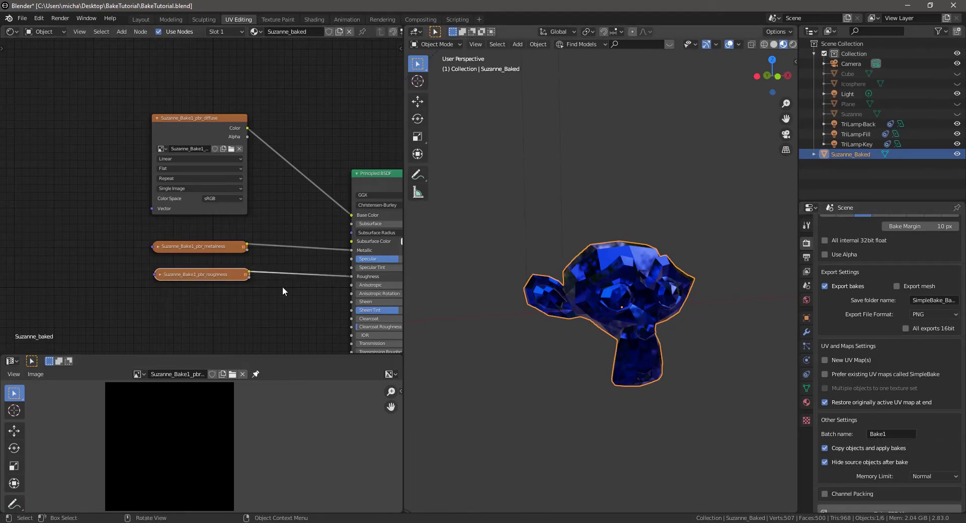
pyautogui.moveTo(219, 253); pyautogui.dragTo(206, 253)
pyautogui.click(157, 117)
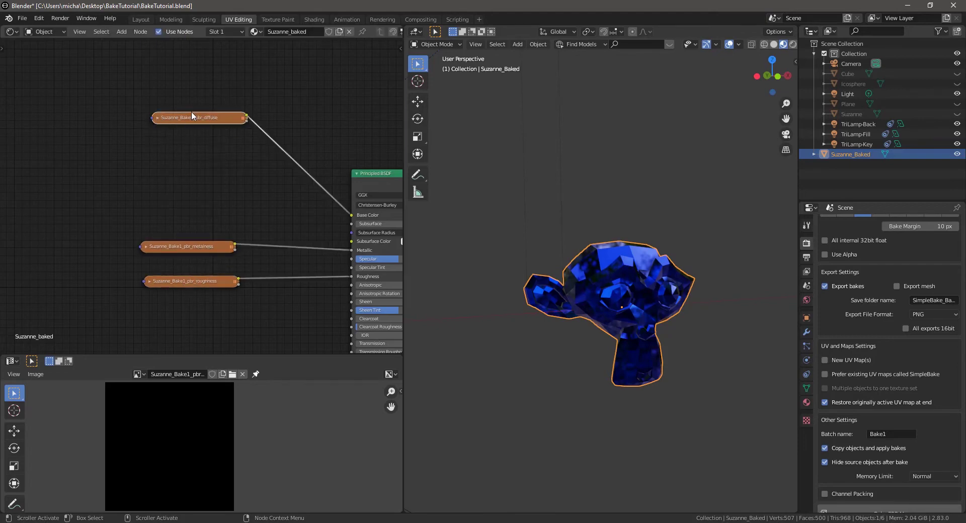
pyautogui.moveTo(194, 117); pyautogui.dragTo(190, 215)
# Review the PBR bake settings and try a custom texture size of 128 by 128.
pyautogui.scroll(10, 903, 339)
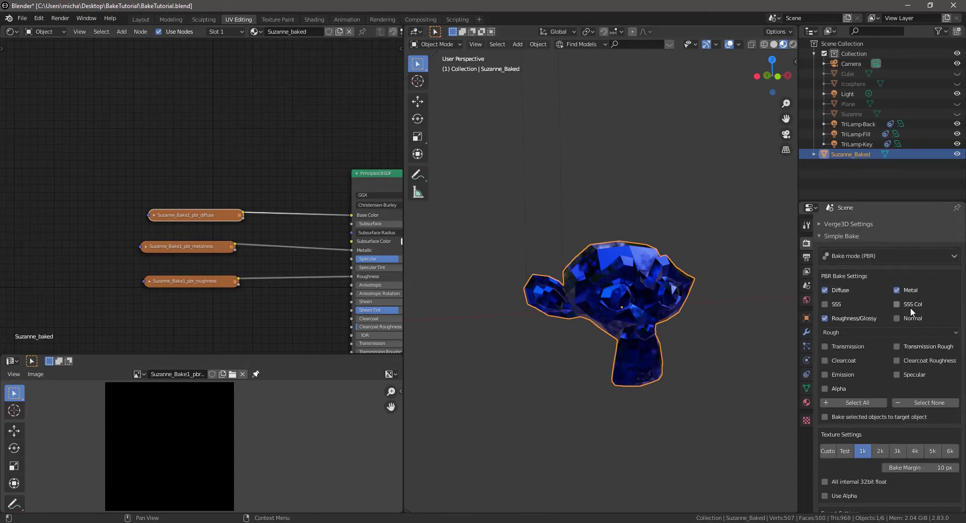
pyautogui.scroll(-2, 873, 375)
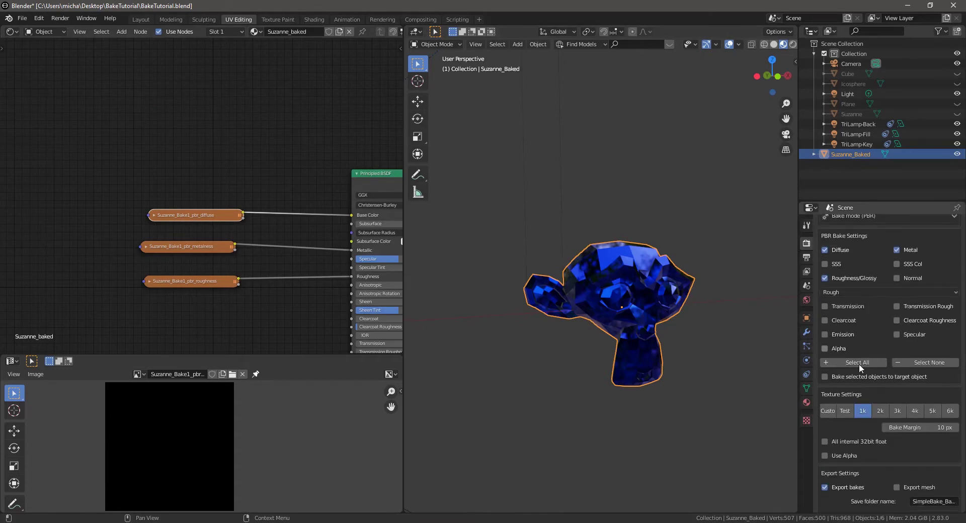
pyautogui.scroll(2, 859, 363)
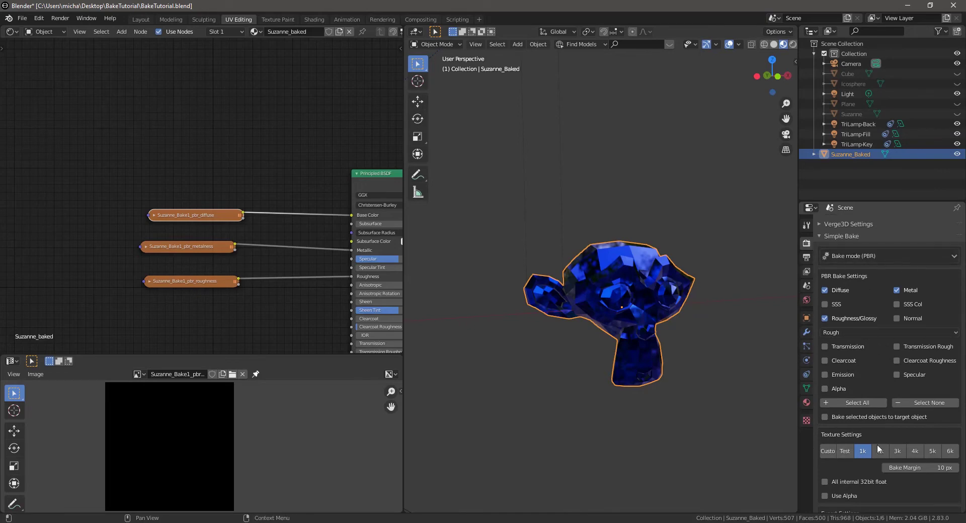
pyautogui.scroll(-4, 872, 433)
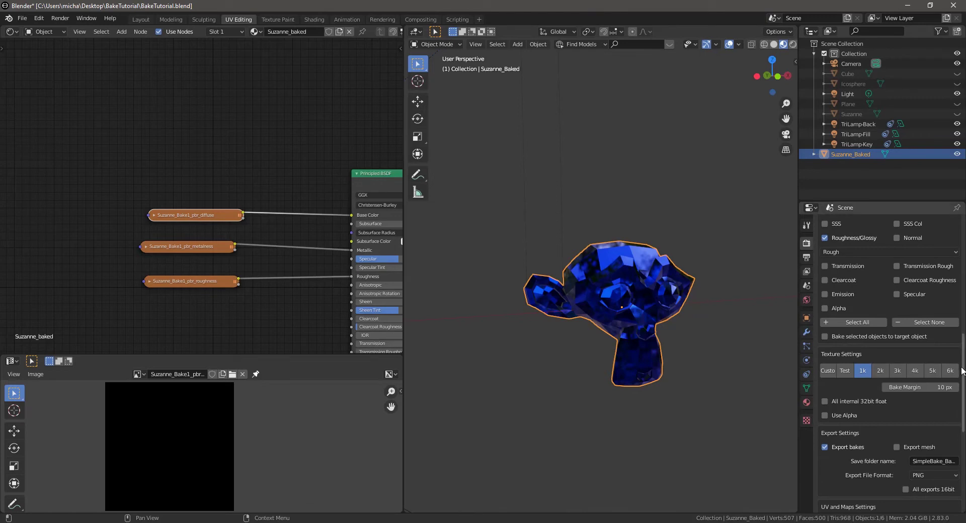
pyautogui.click(827, 371)
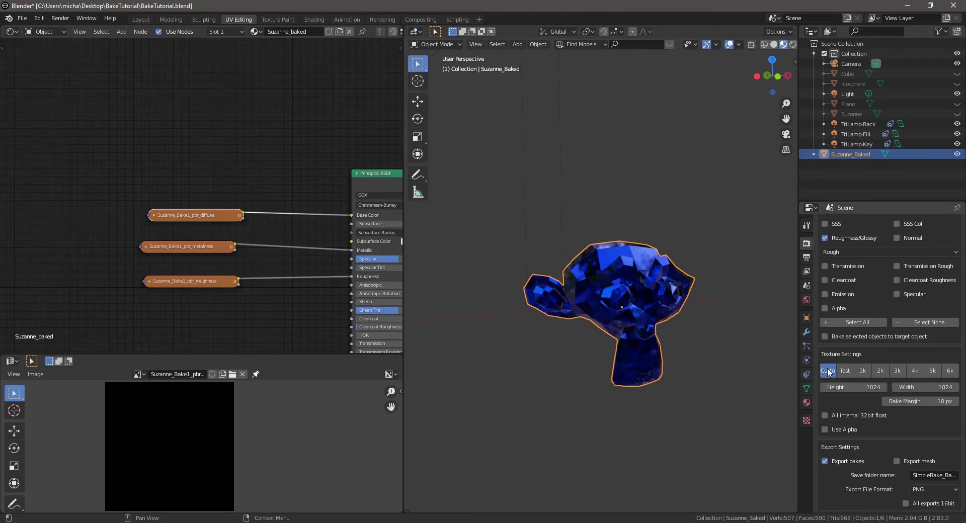
pyautogui.click(864, 388)
pyautogui.write('128')
pyautogui.press('Tab')
pyautogui.write('128')
pyautogui.press('Tab')
pyautogui.press('Return')
# Set the texture size to the Test preset and review the export options, including the save folder name and file format.
pyautogui.click(847, 375)
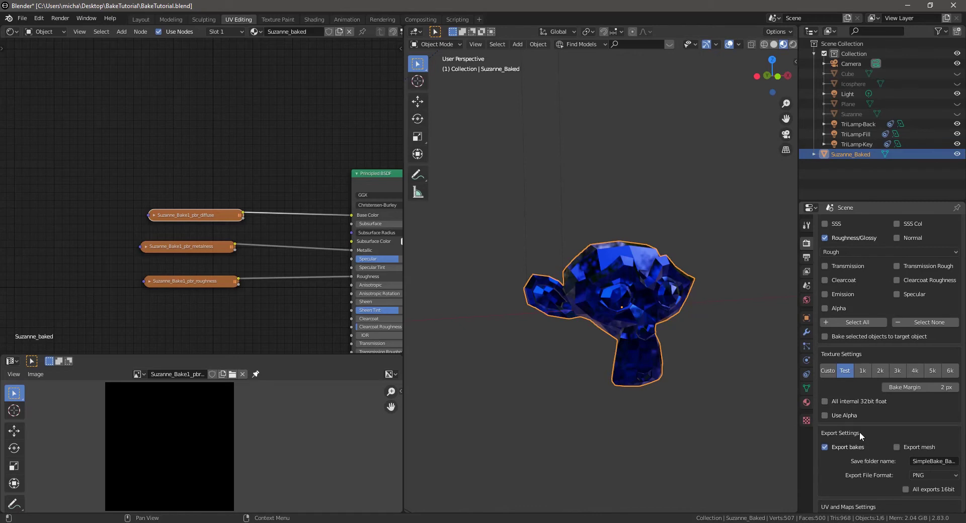
pyautogui.scroll(-2, 859, 432)
pyautogui.scroll(-1, 859, 407)
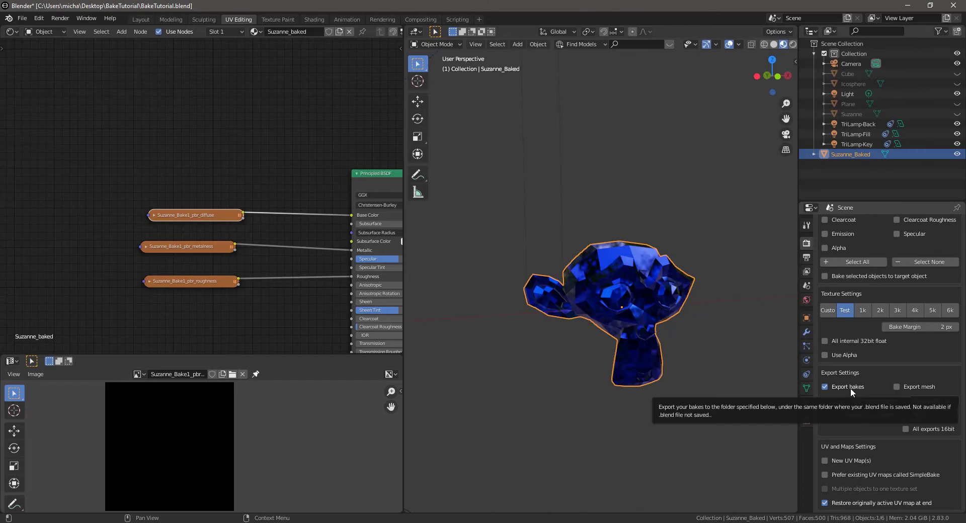
pyautogui.scroll(-1, 850, 387)
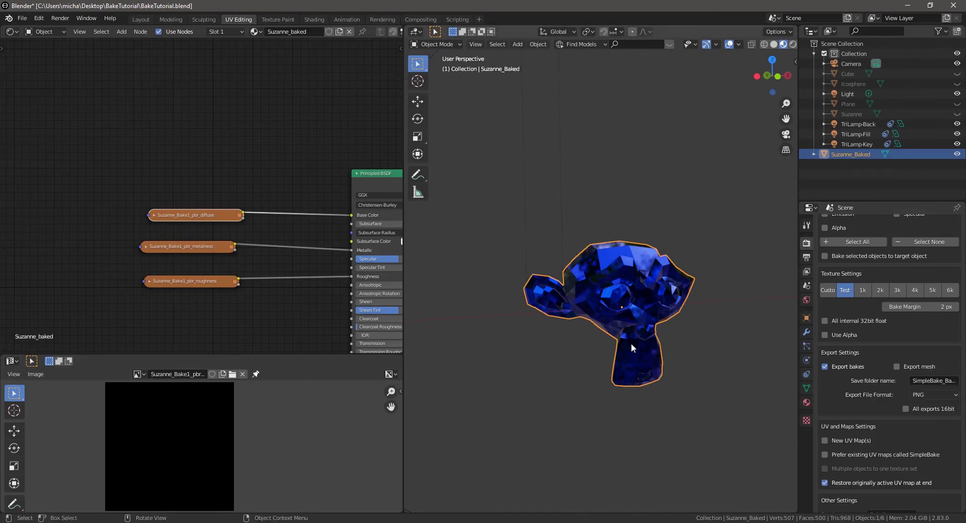
pyautogui.click(925, 380)
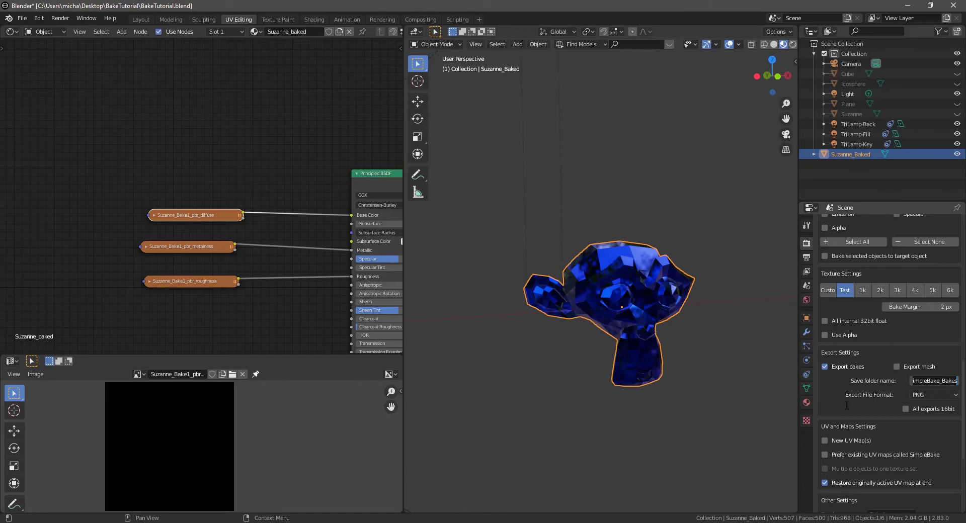
pyautogui.press('Return')
pyautogui.click(920, 395)
pyautogui.scroll(-5, 879, 427)
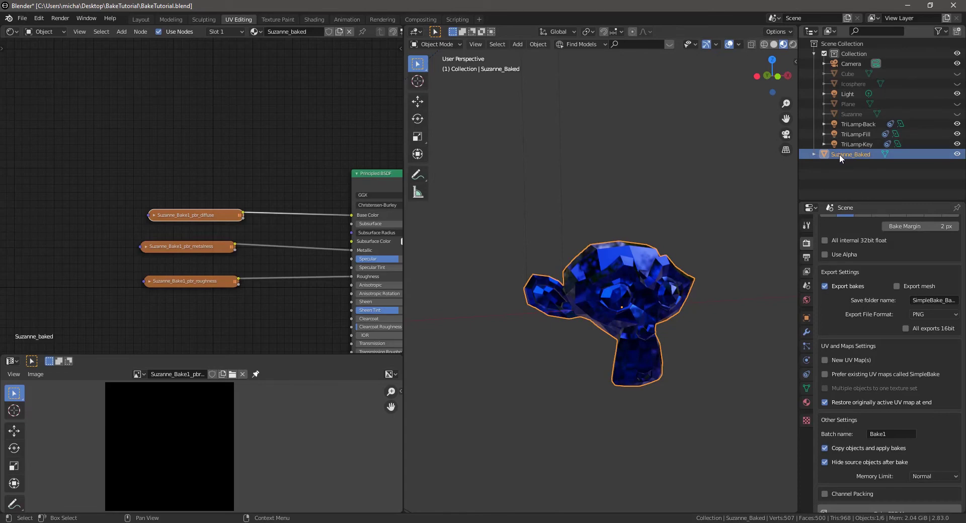
# Compare the original Suzanne with Suzanne_Baked by toggling their visibility, leaving the original hidden and Suzanne_Baked selected.
pyautogui.click(851, 114)
pyautogui.click(957, 114)
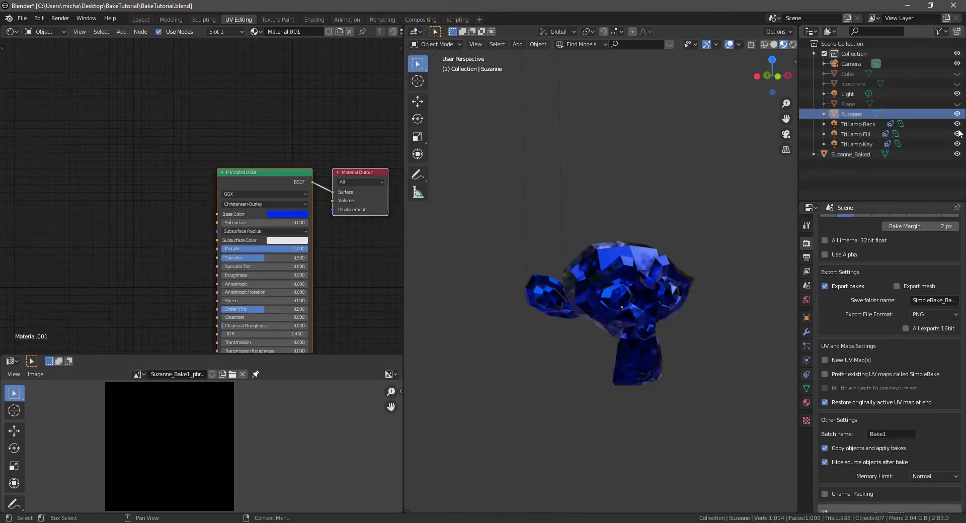
pyautogui.click(957, 154)
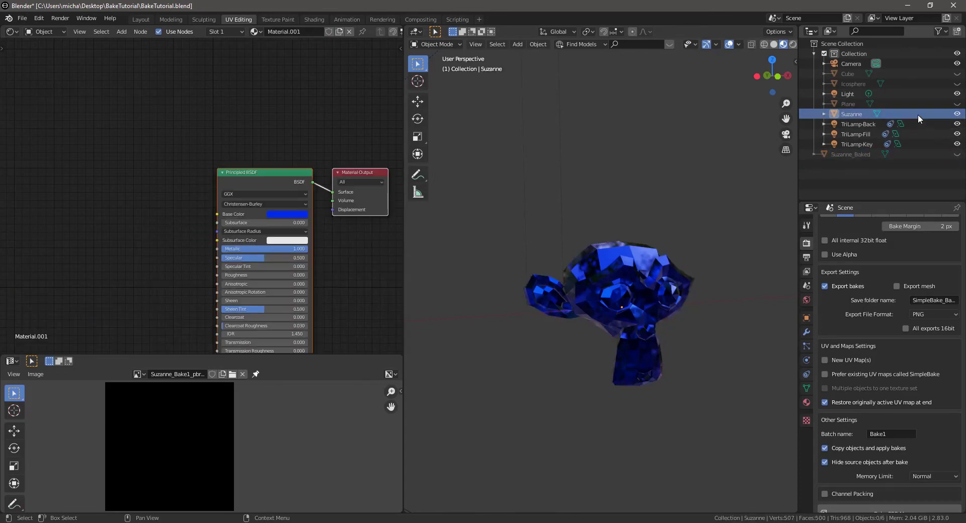
pyautogui.click(957, 154)
pyautogui.click(957, 114)
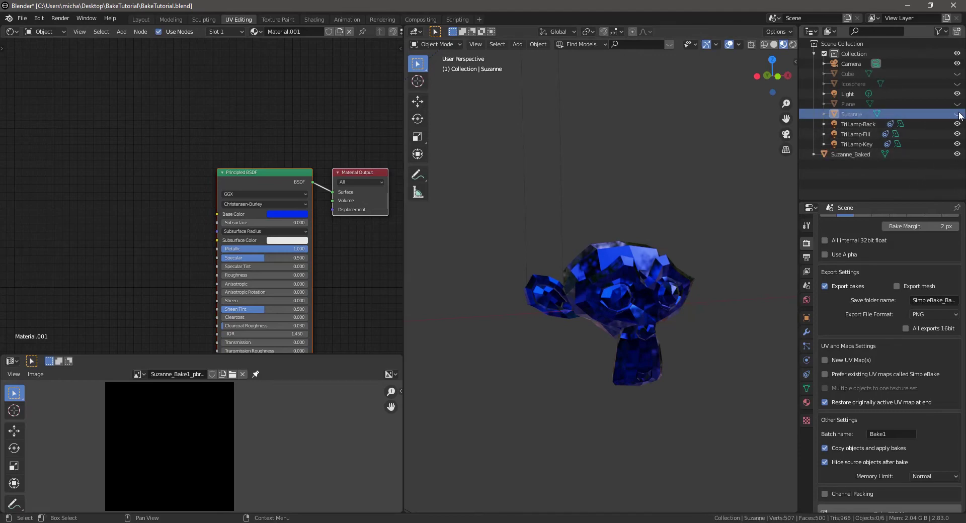
pyautogui.click(846, 153)
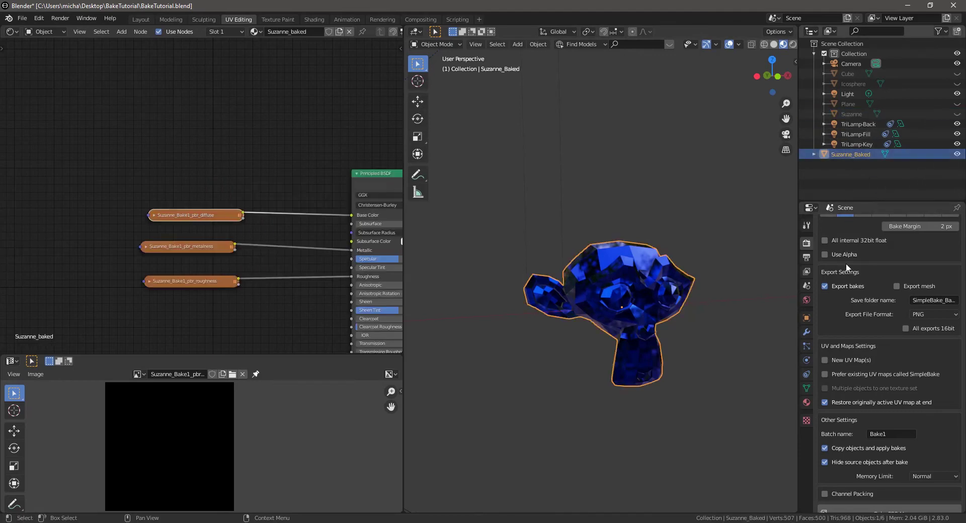
# Expand the UV Maps list in the object data properties and compare the entries of Suzanne_Baked and Suzanne.
pyautogui.click(807, 388)
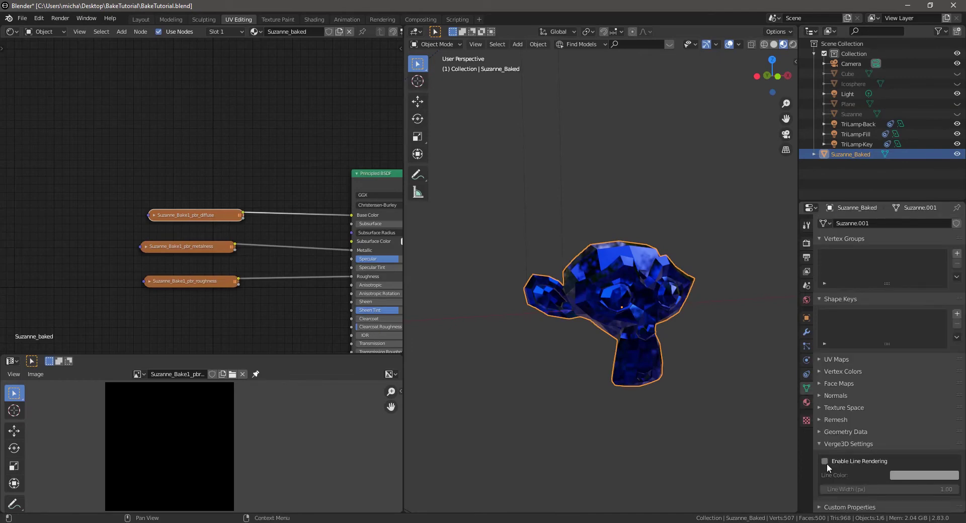
pyautogui.click(838, 361)
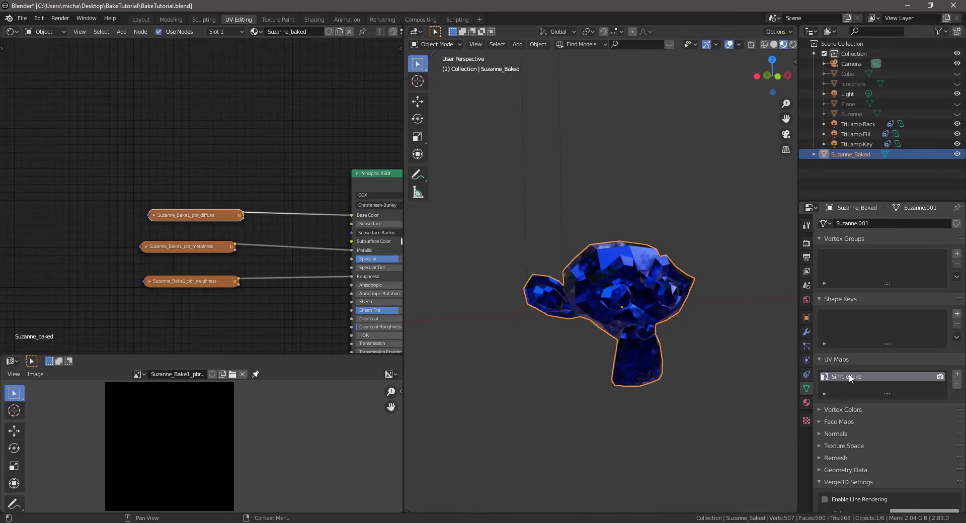
pyautogui.click(859, 114)
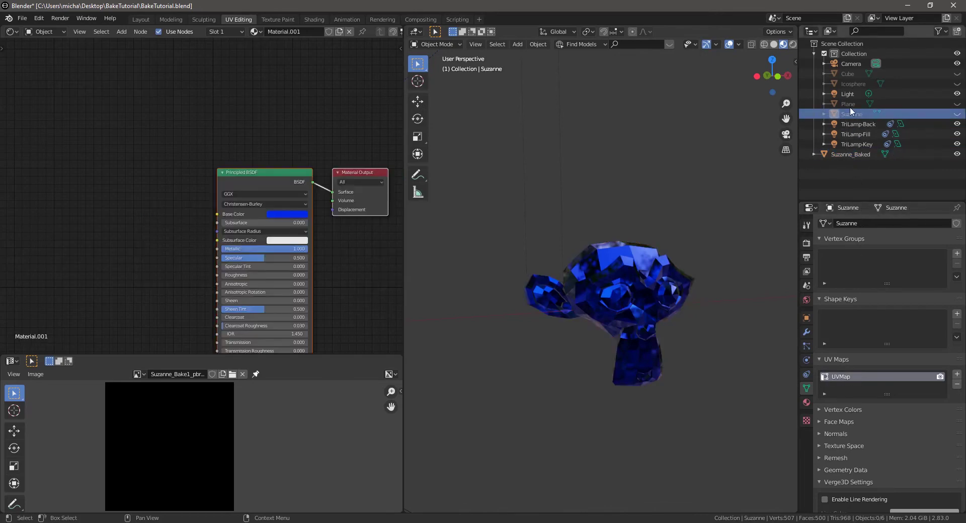
pyautogui.click(851, 154)
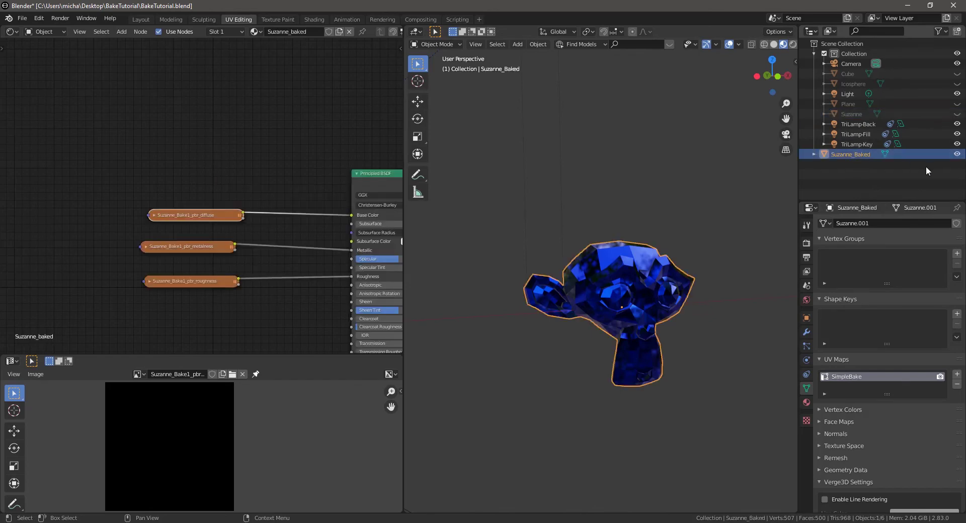
# Show the original Suzanne and check its UV map, reselect Suzanne_Baked and return to the bake settings.
pyautogui.click(957, 154)
pyautogui.click(956, 154)
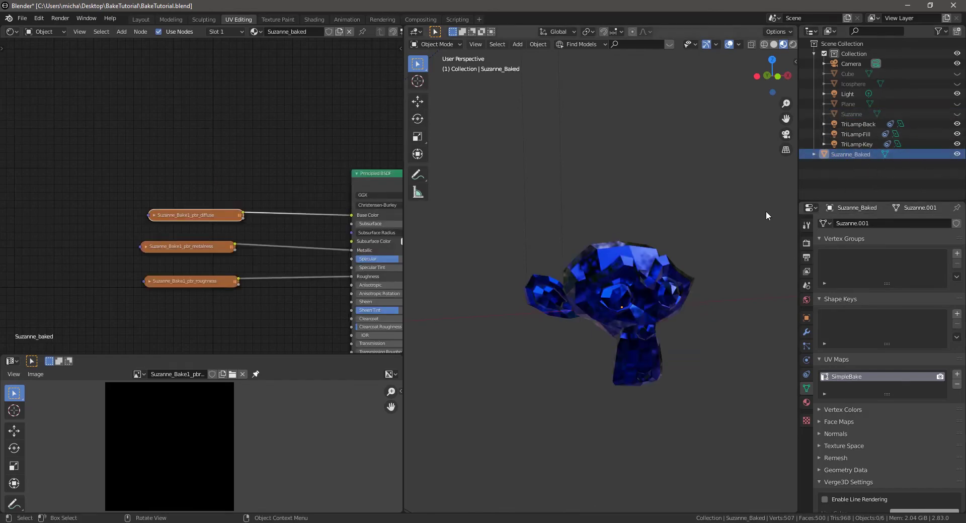
pyautogui.click(850, 114)
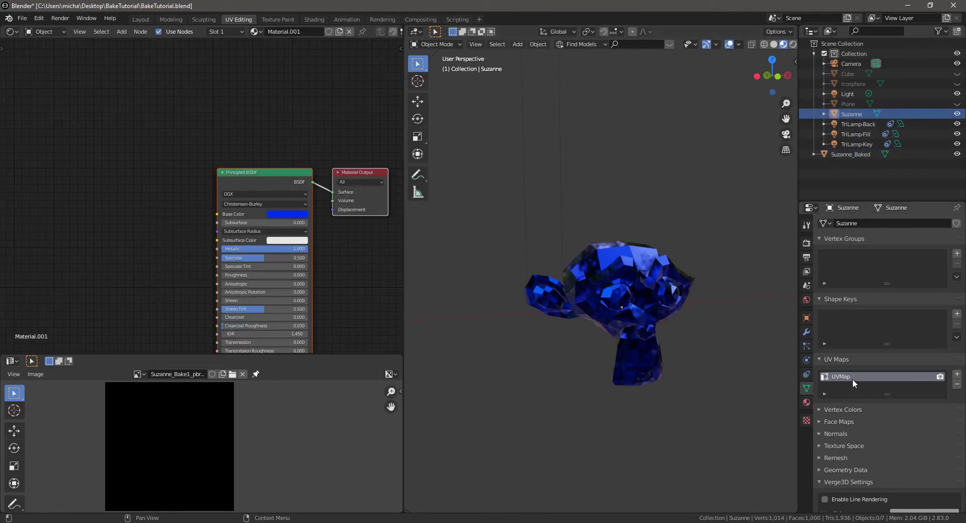
pyautogui.click(856, 154)
pyautogui.click(805, 245)
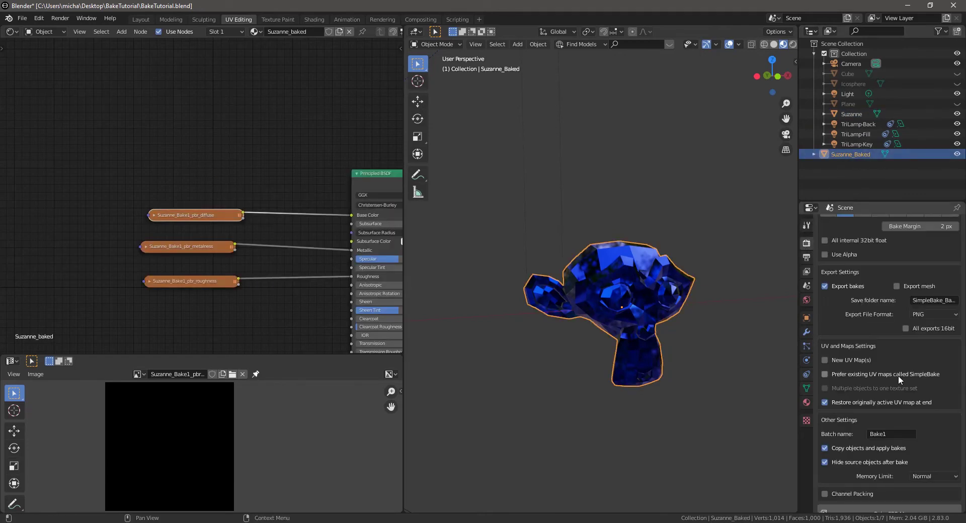
# Hide the original Suzanne, reselect Suzanne_Baked and leave Hide source objects after bake enabled.
pyautogui.scroll(-3, 898, 375)
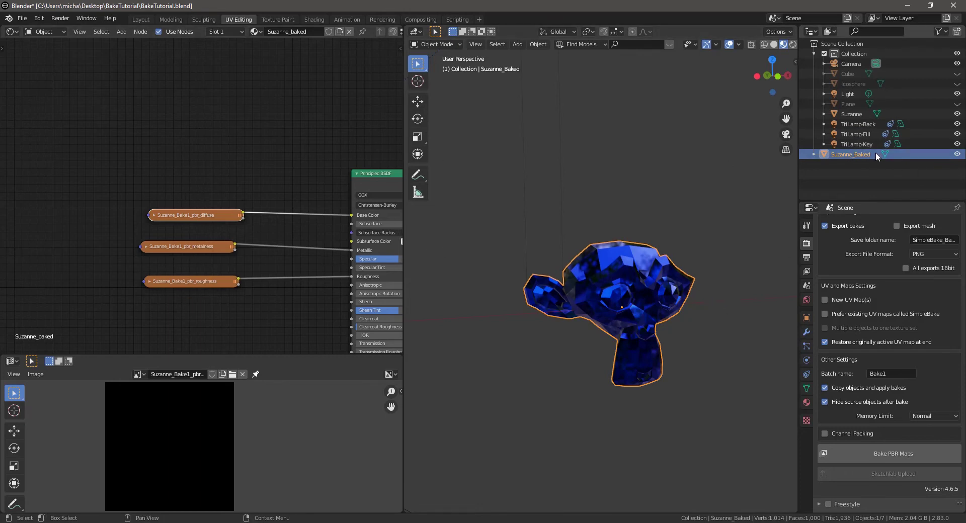
pyautogui.click(853, 112)
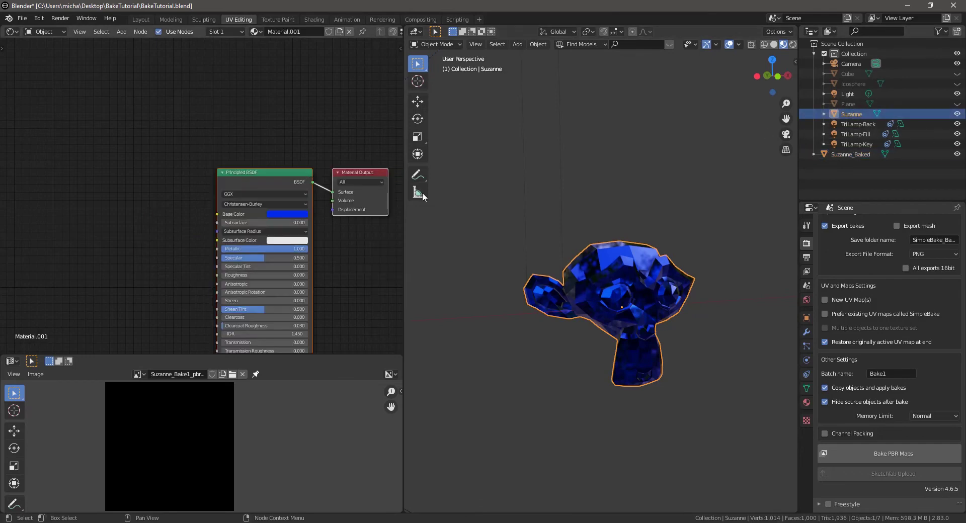
pyautogui.click(957, 114)
pyautogui.click(848, 155)
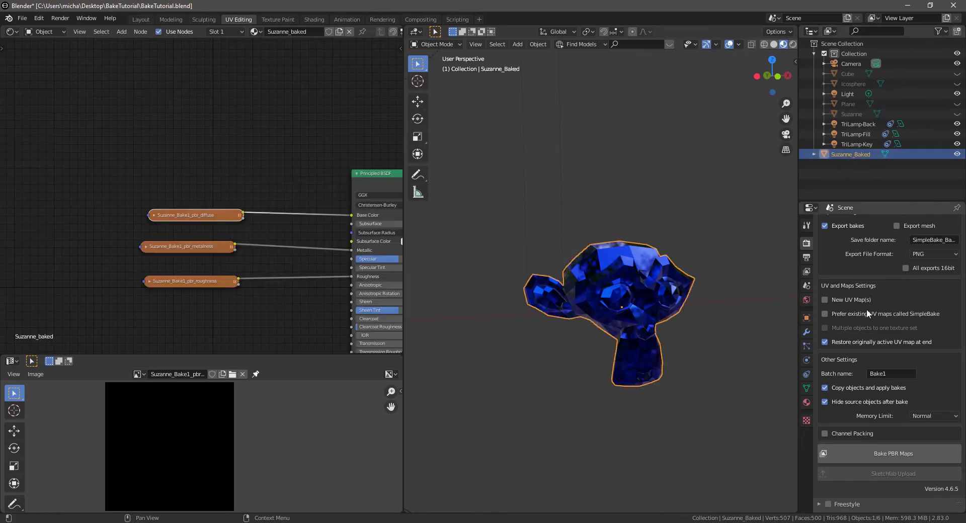
pyautogui.scroll(-1, 883, 353)
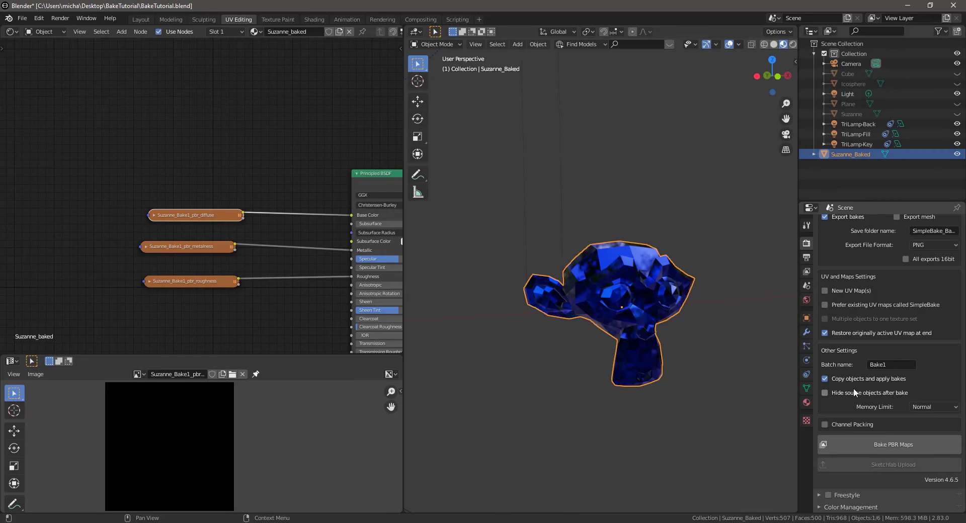
pyautogui.click(841, 393)
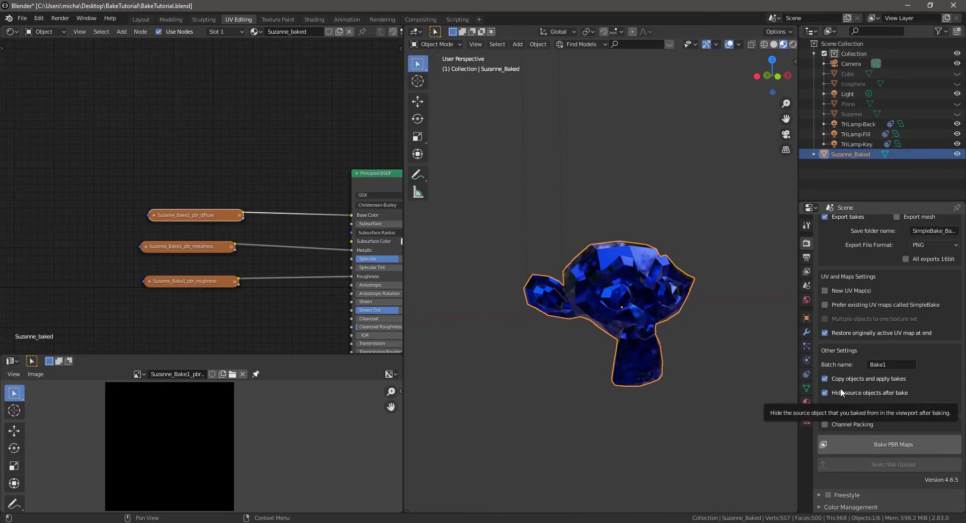
# Turn off Hide source objects after bake and try out the Bake selected objects to target object option.
pyautogui.click(840, 392)
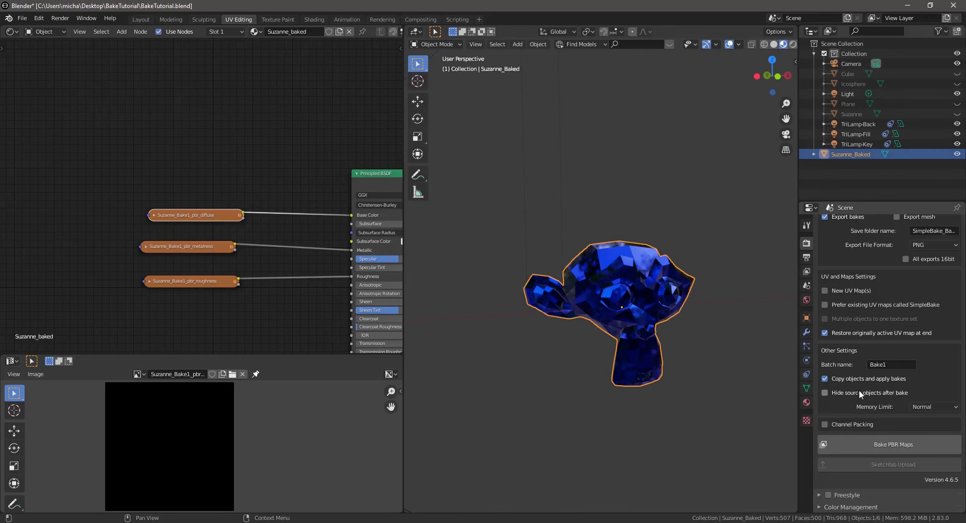
pyautogui.scroll(5, 859, 388)
pyautogui.scroll(2, 837, 298)
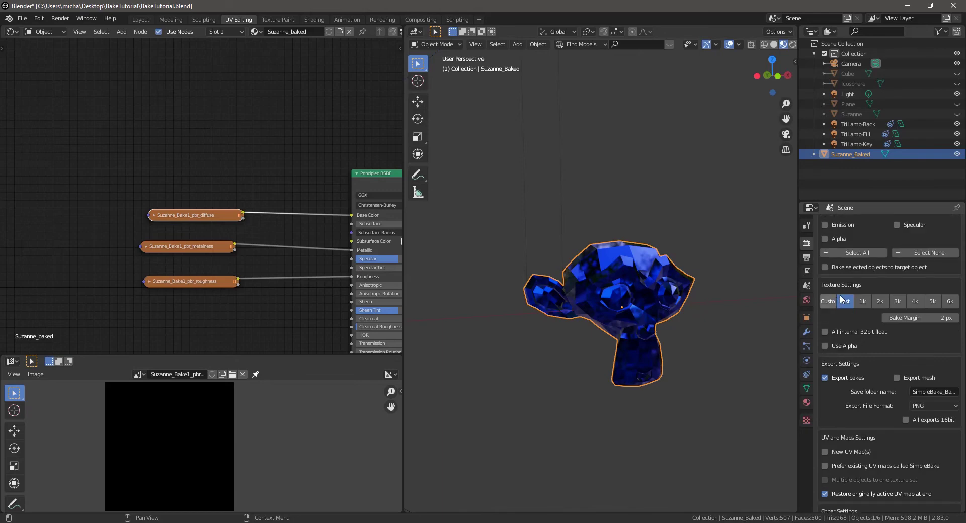
pyautogui.click(842, 266)
pyautogui.click(841, 266)
pyautogui.scroll(-7, 858, 390)
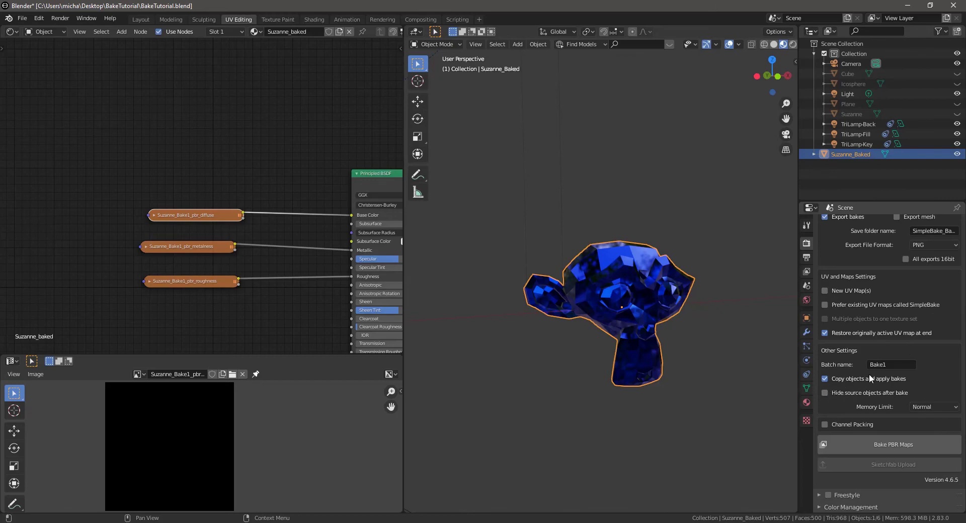
pyautogui.scroll(5, 856, 291)
pyautogui.click(848, 232)
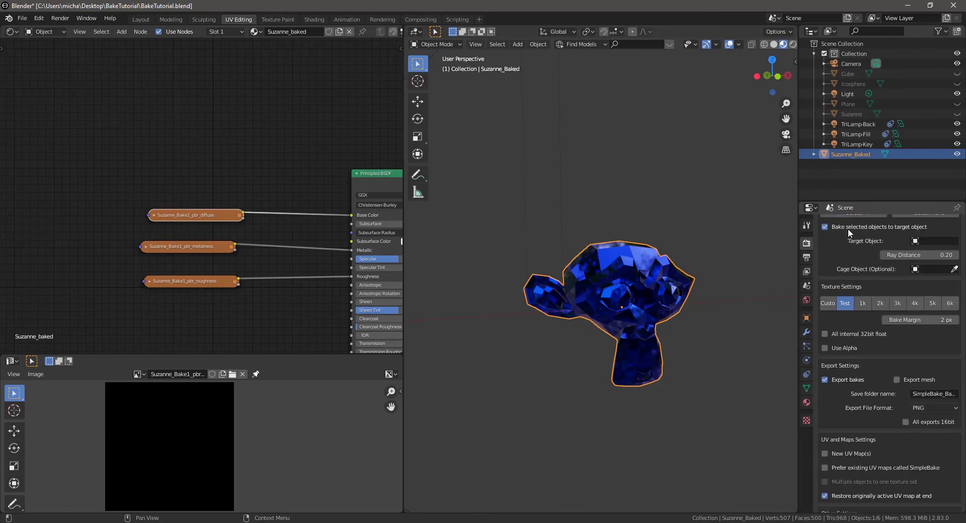
pyautogui.scroll(-7, 855, 225)
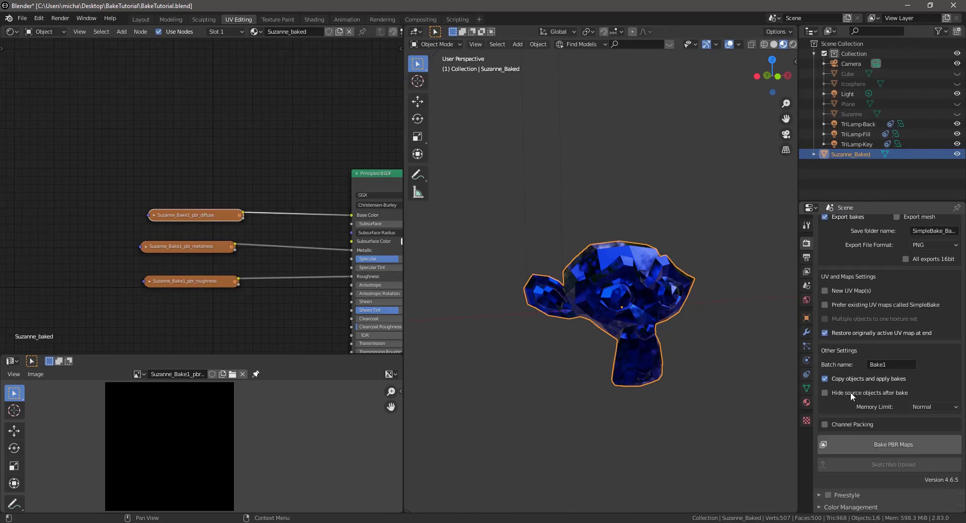
# Enable Channel Packing and try the Pack roughness/glossy into metal option, leaving it unchecked.
pyautogui.click(859, 423)
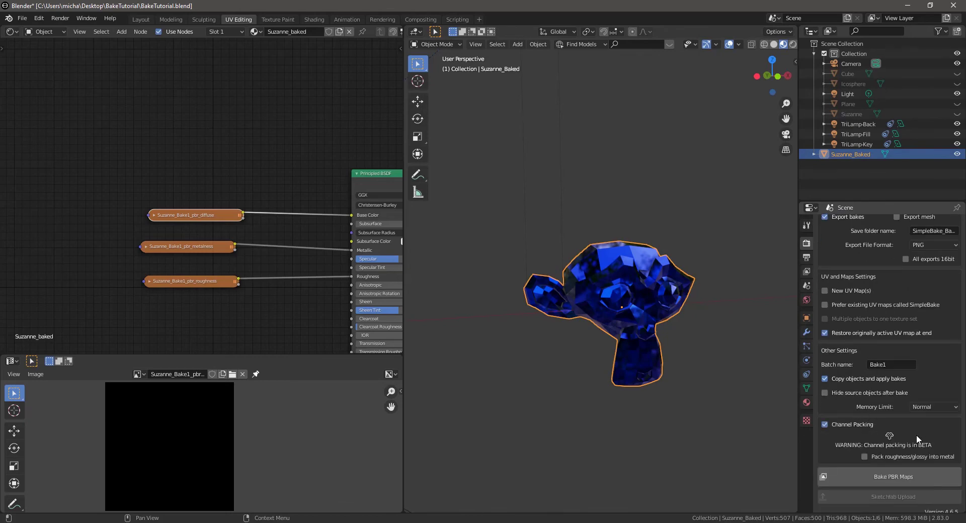
pyautogui.scroll(-2, 880, 432)
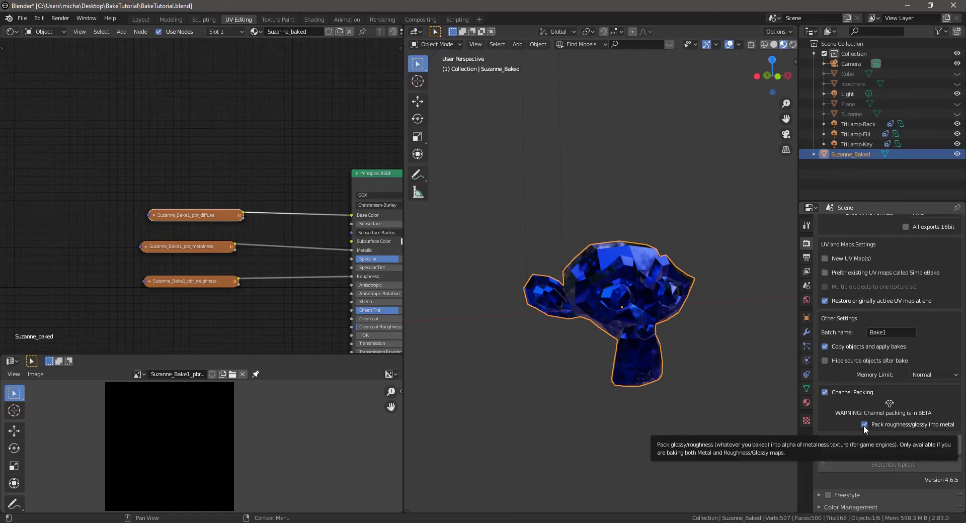
pyautogui.click(864, 424)
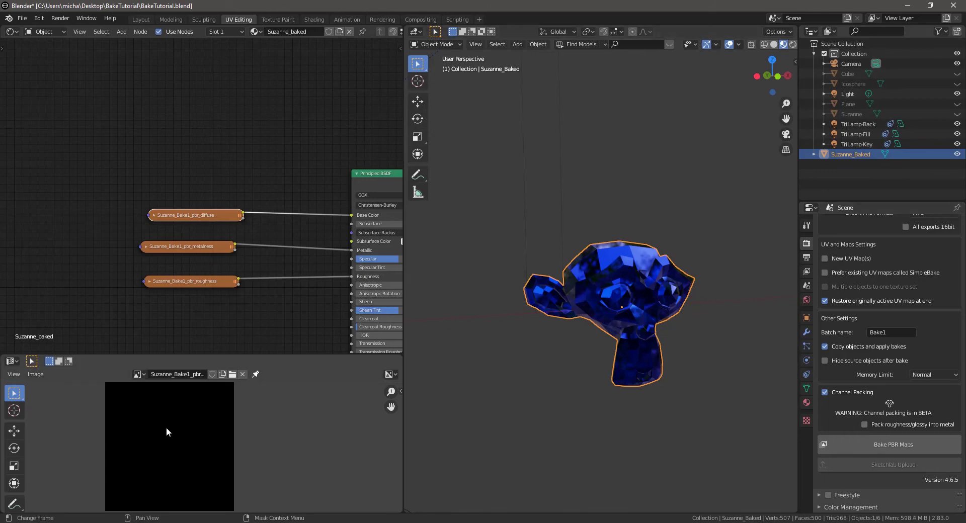
pyautogui.click(138, 374)
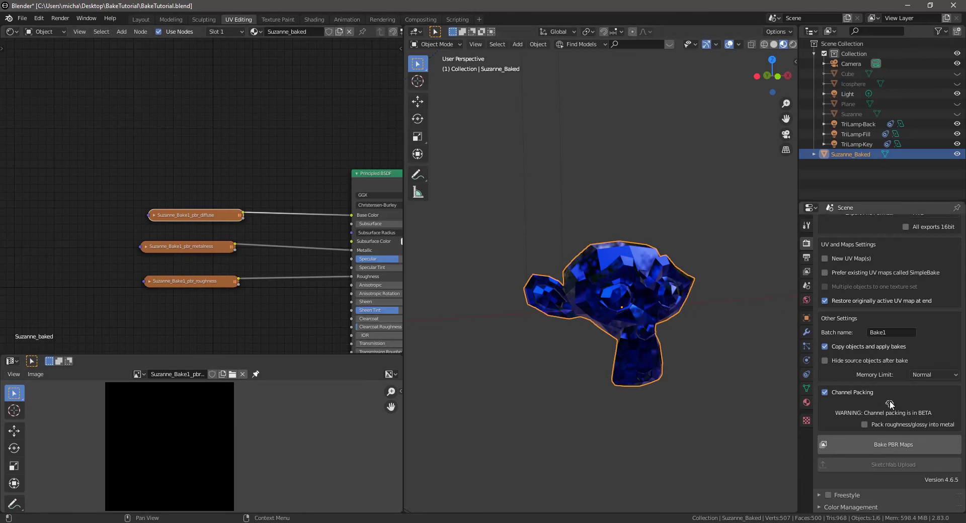
pyautogui.click(866, 424)
# Hide Suzanne_Baked, show and select the Cube, and bring its WoodFlooring044_3K material nodes into view.
pyautogui.scroll(-5, 723, 315)
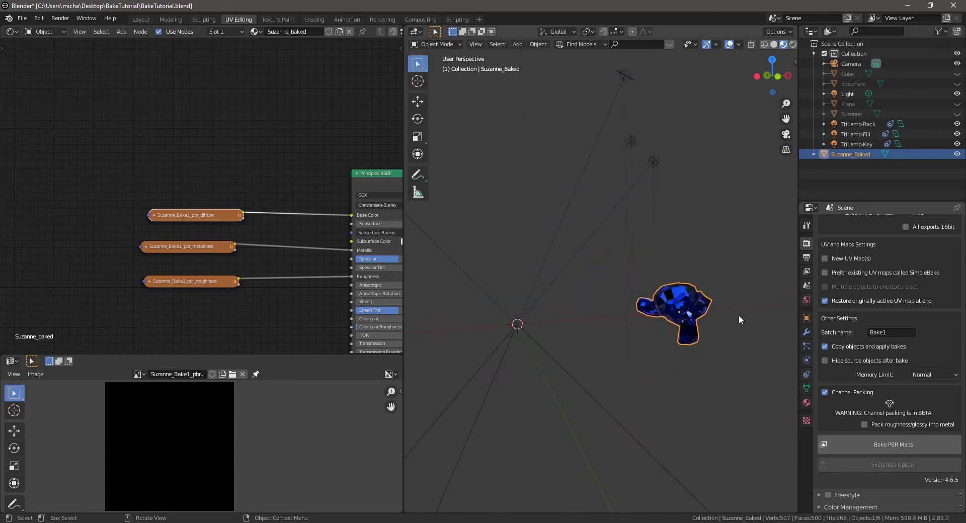
pyautogui.scroll(4, 740, 311)
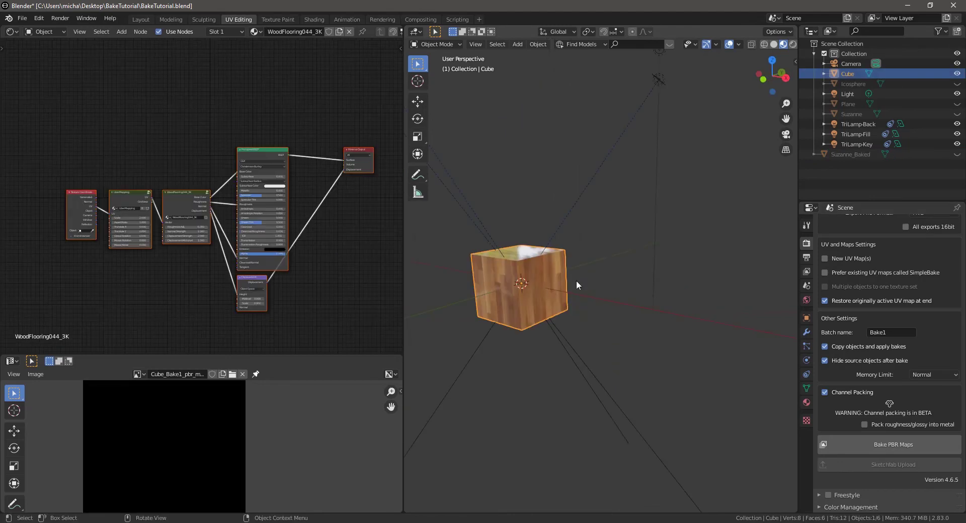
pyautogui.scroll(4, 288, 222)
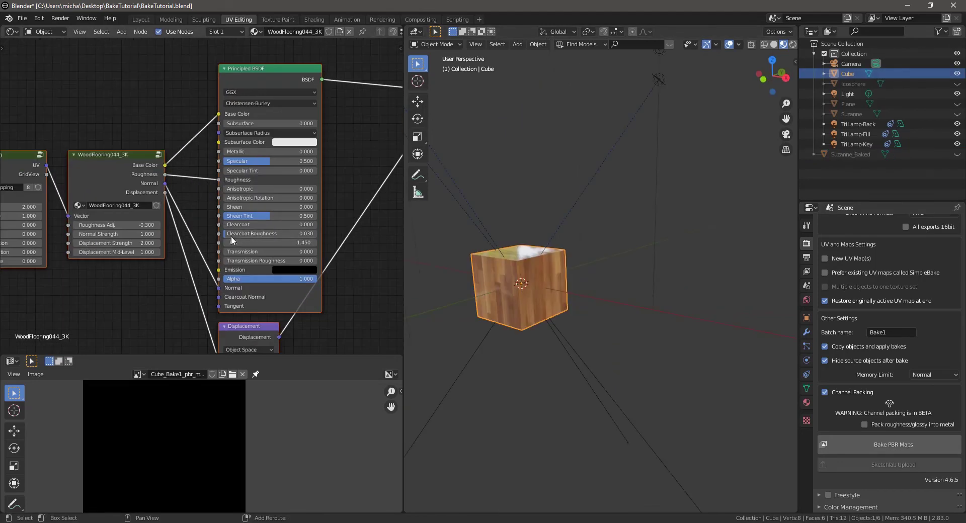
pyautogui.scroll(-2, 273, 201)
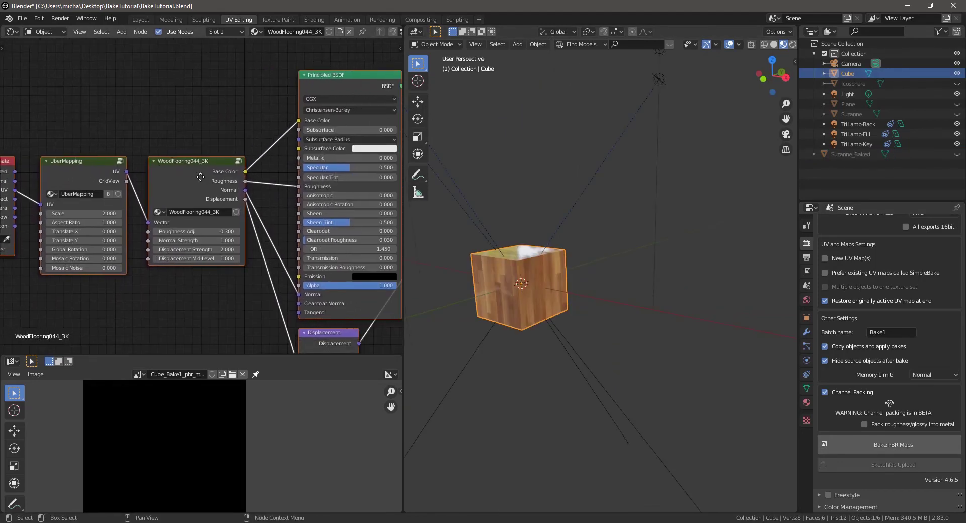
pyautogui.scroll(2, 305, 222)
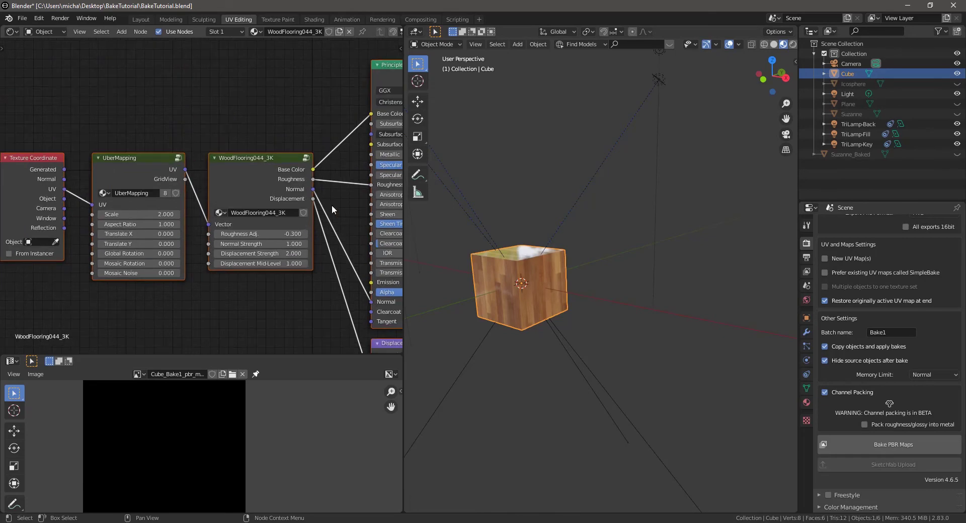
pyautogui.moveTo(331, 204); pyautogui.dragTo(294, 208, button='middle')
pyautogui.keyDown('ctrl'); pyautogui.hscroll(-4, 170, 226); pyautogui.keyUp('ctrl')
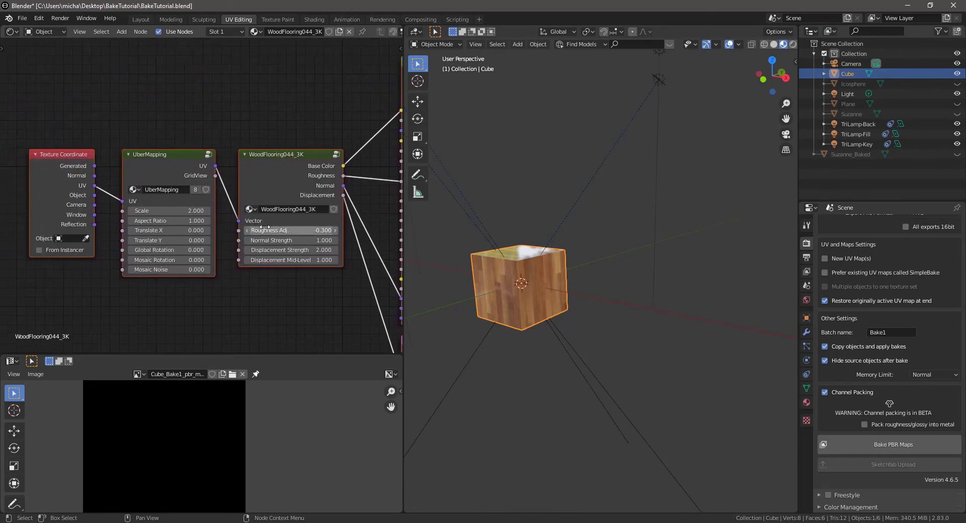
# Set the UberMapping node's Scale to 2.200 and the WoodFlooring044_3K node's Roughness Adj. to -0.100.
pyautogui.moveTo(133, 214); pyautogui.dragTo(151, 214)
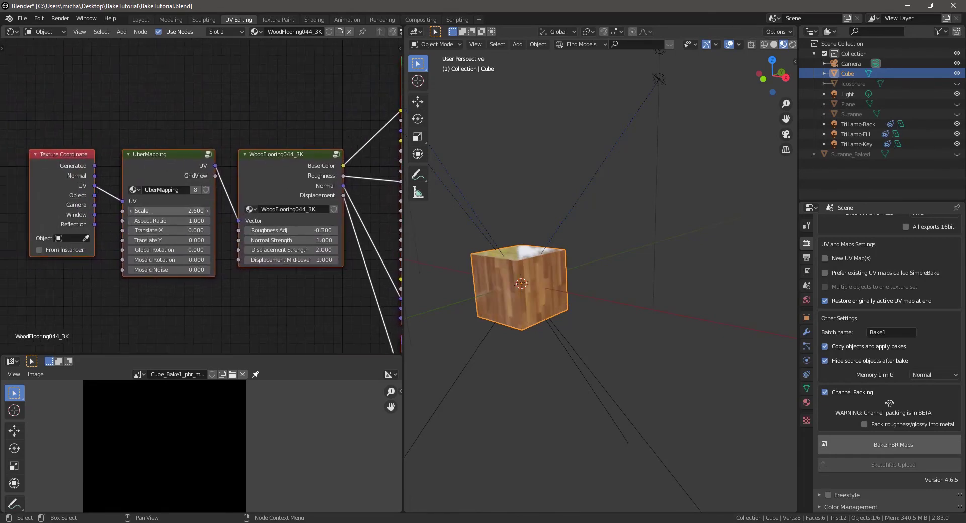
pyautogui.moveTo(312, 230)
pyautogui.mouseDown()
pyautogui.moveTo(322, 230)
pyautogui.moveTo(298, 239)
pyautogui.mouseUp()
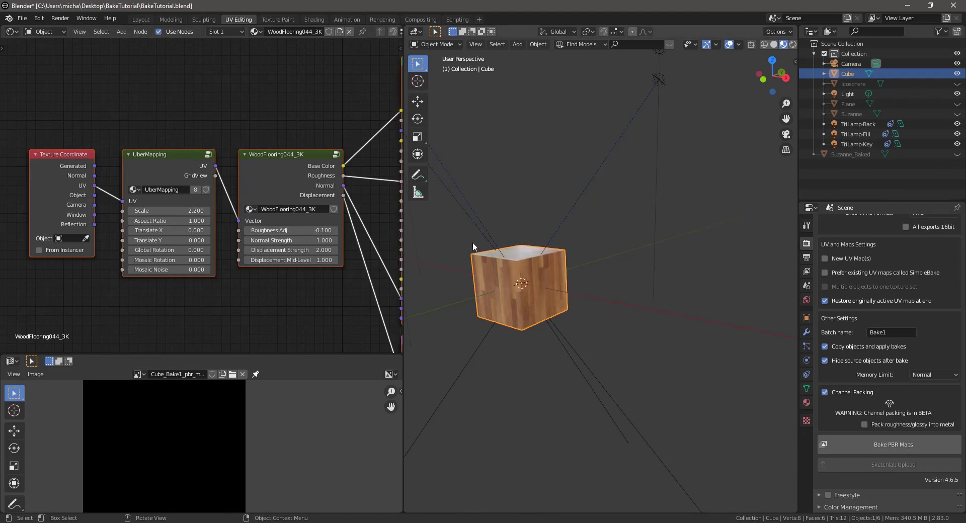
pyautogui.moveTo(333, 221); pyautogui.dragTo(229, 210, button='middle')
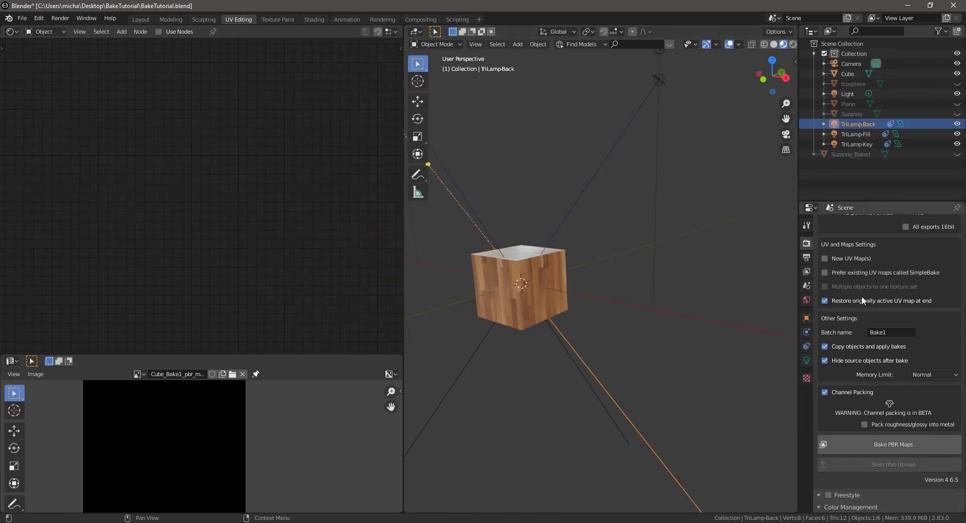
# Reselect the Cube, check the normal map format choices in the PBR bake settings and keep OpenGL.
pyautogui.scroll(3, 849, 301)
pyautogui.scroll(15, 849, 298)
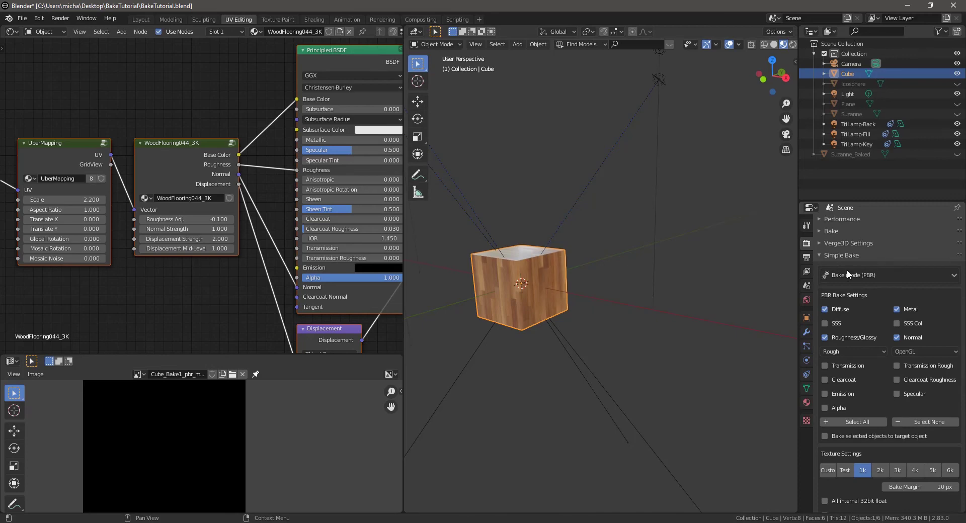
pyautogui.click(907, 349)
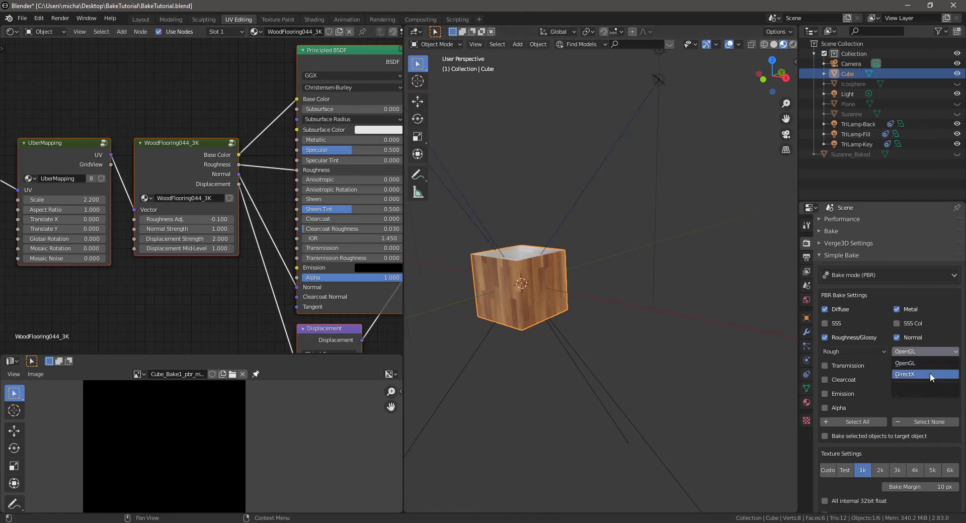
pyautogui.click(929, 363)
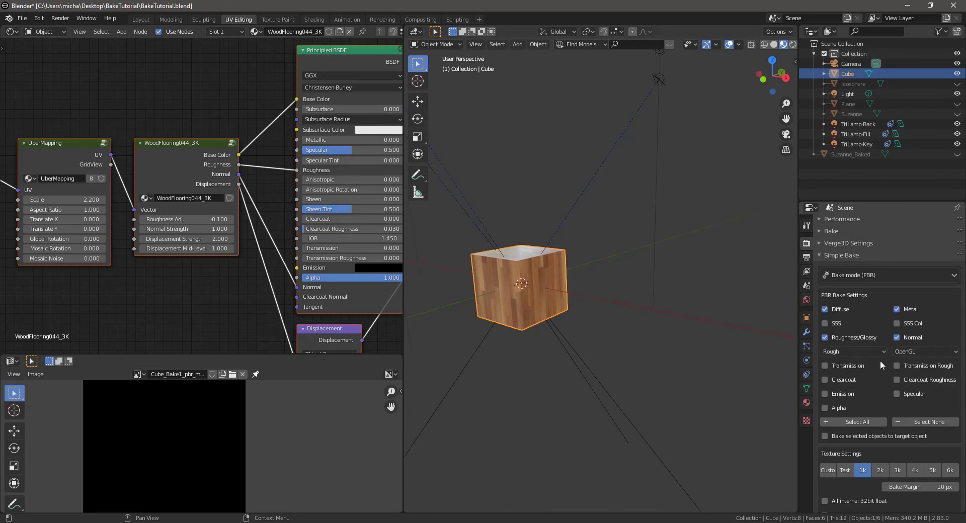
# Turn off Channel Packing and bake the Cube's PBR maps.
pyautogui.scroll(-3, 897, 400)
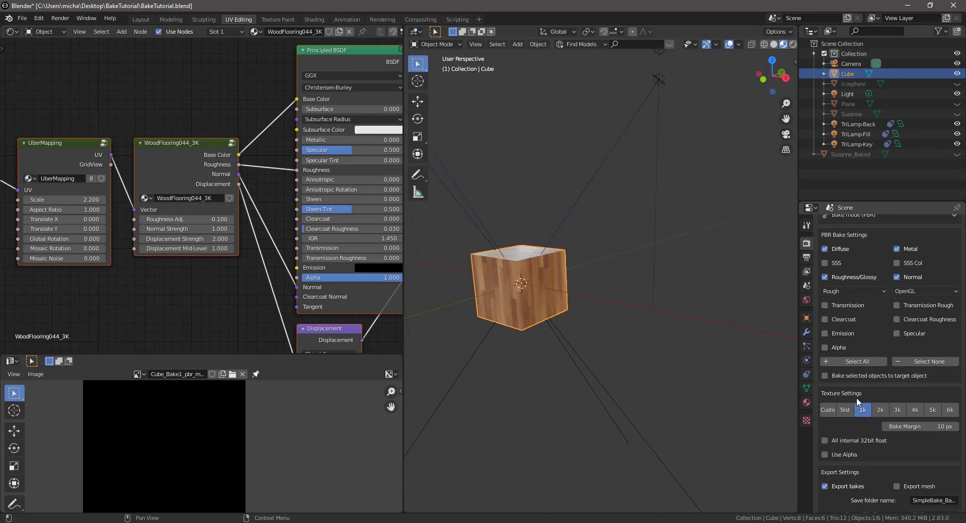
pyautogui.scroll(-3, 883, 392)
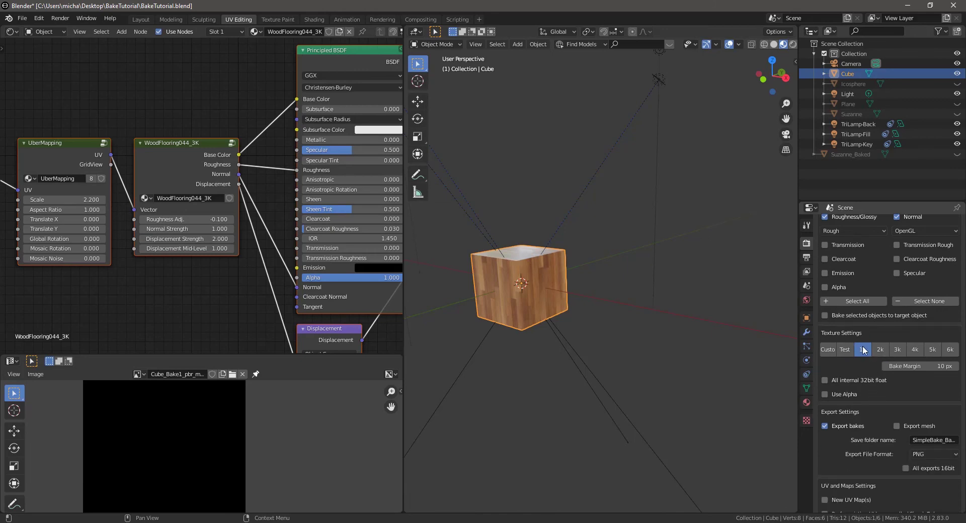
pyautogui.scroll(-2, 836, 395)
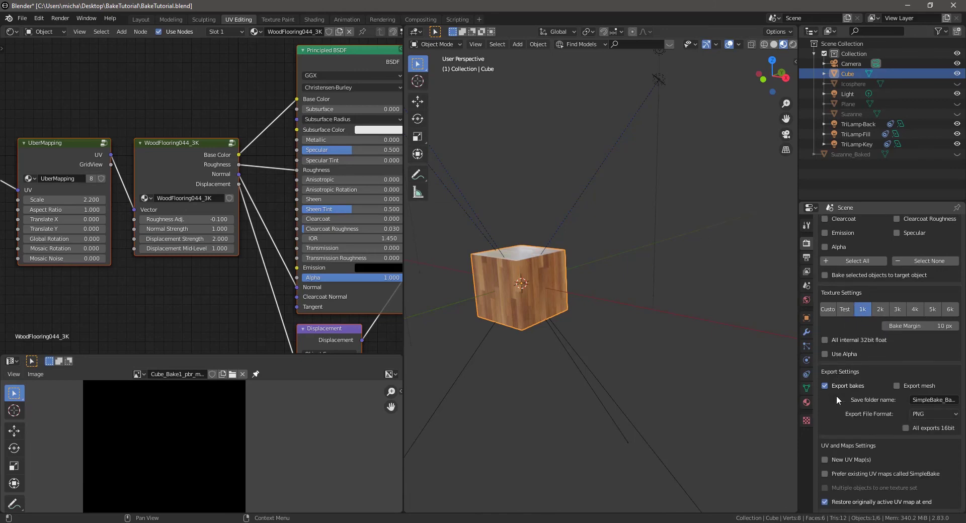
pyautogui.scroll(-1, 836, 395)
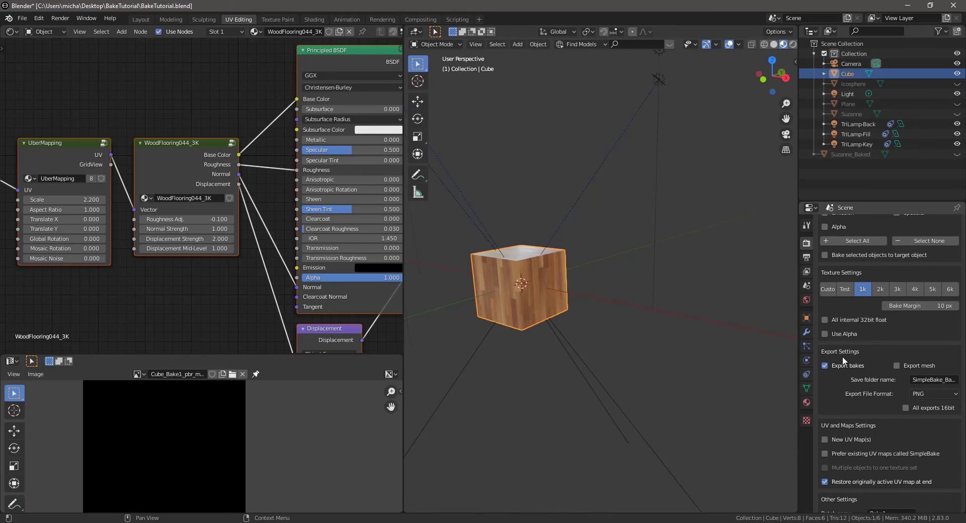
pyautogui.scroll(-4, 855, 377)
pyautogui.scroll(-3, 842, 381)
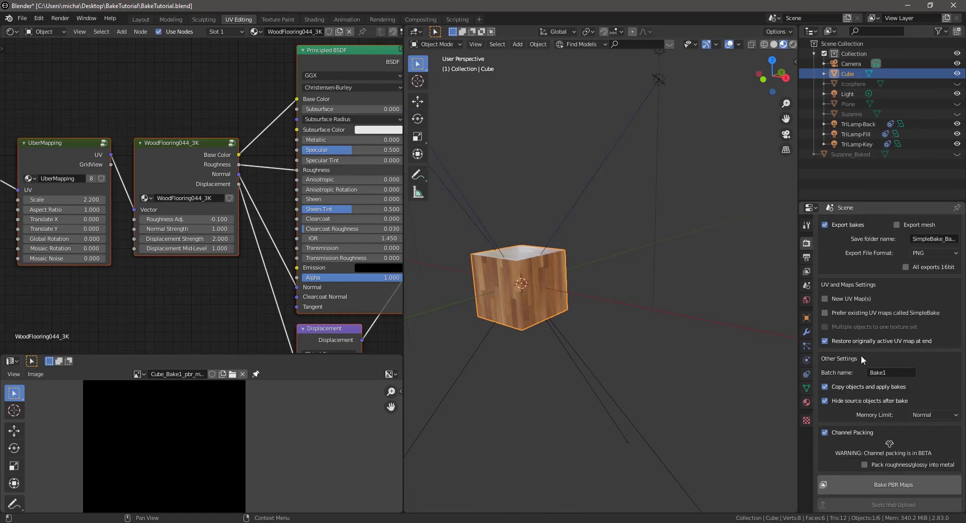
pyautogui.scroll(-2, 885, 405)
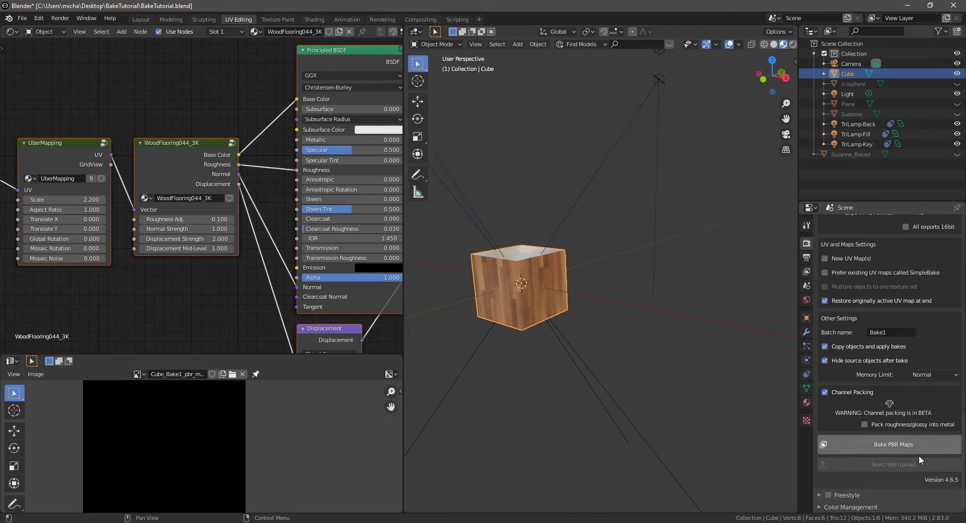
pyautogui.click(830, 393)
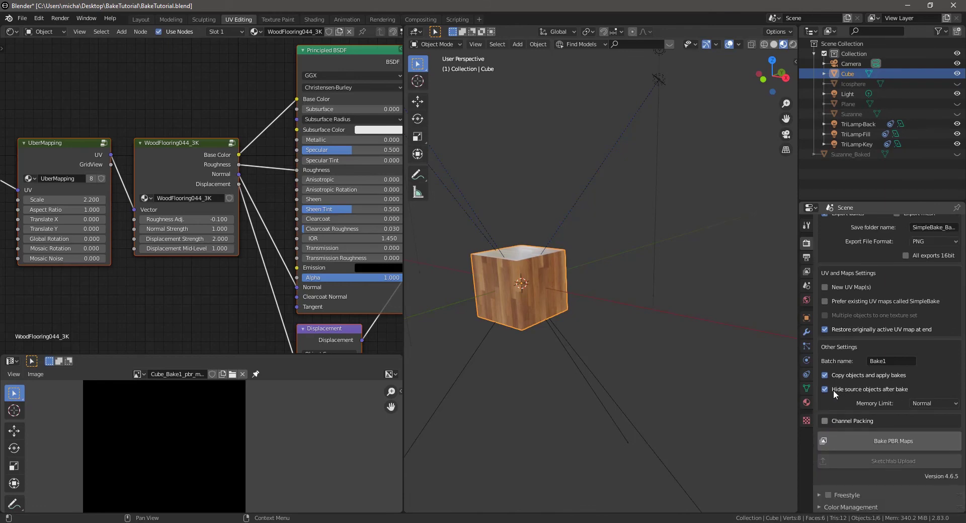
pyautogui.click(907, 444)
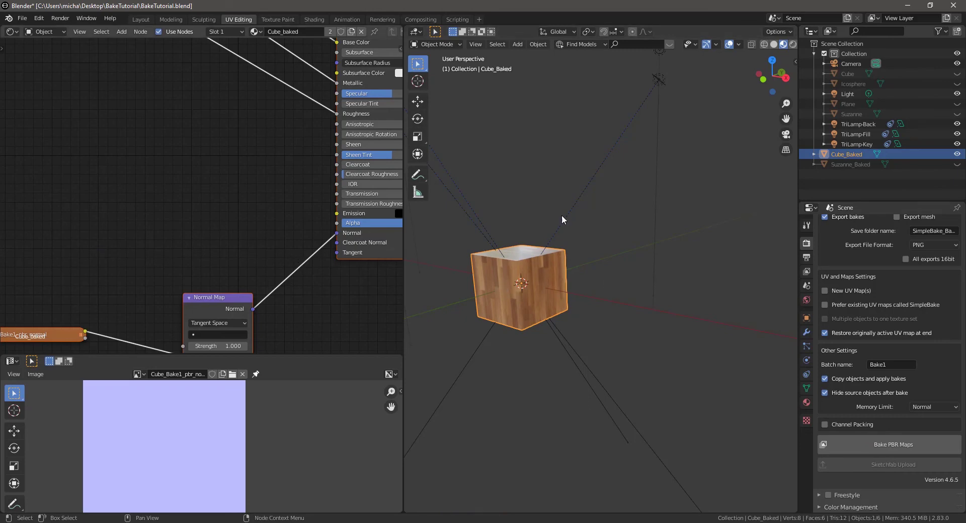
# Inspect Cube_Baked in the viewport up close and from another angle.
pyautogui.scroll(5, 566, 265)
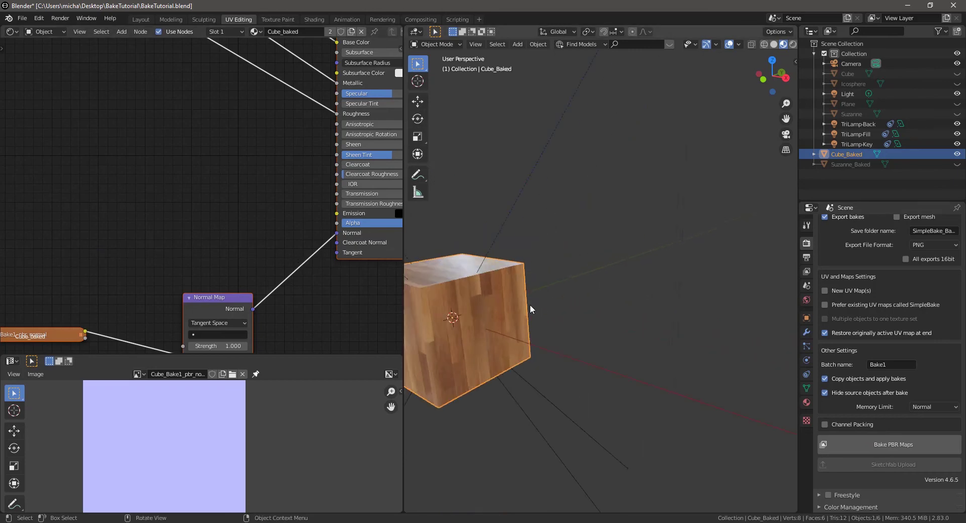
pyautogui.moveTo(530, 304); pyautogui.dragTo(618, 276, button='middle')
pyautogui.scroll(-3, 618, 277)
# Move the Normal Map node and the Cube_Bake1_pbr_normal texture node close to the Principled BSDF's Normal input.
pyautogui.scroll(-2, 318, 203)
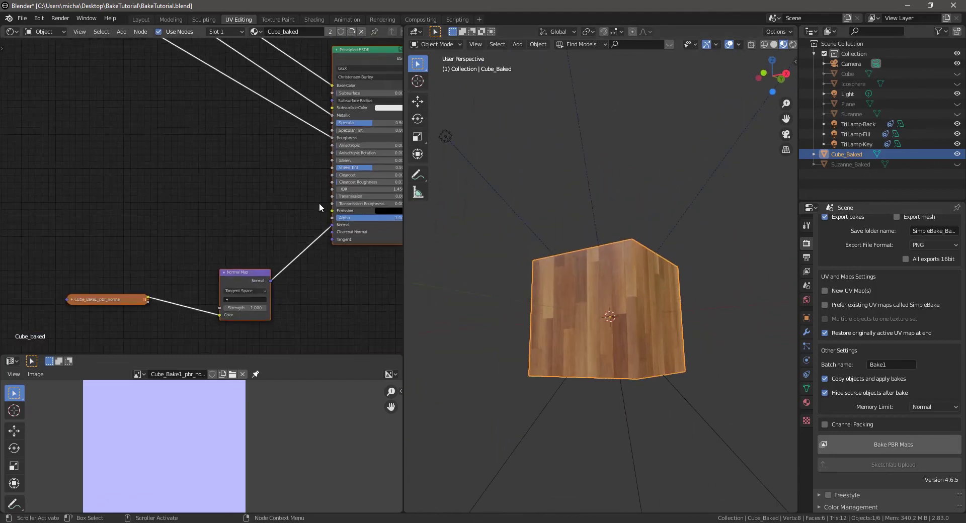
pyautogui.moveTo(258, 271)
pyautogui.mouseDown(button='middle')
pyautogui.moveTo(274, 251)
pyautogui.moveTo(273, 264)
pyautogui.mouseUp(button='middle')
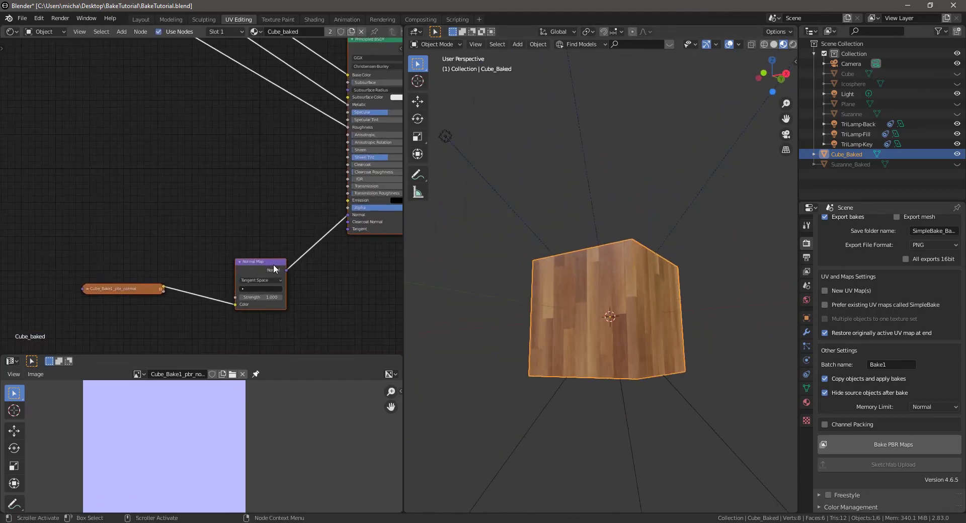
pyautogui.moveTo(272, 261); pyautogui.dragTo(306, 213)
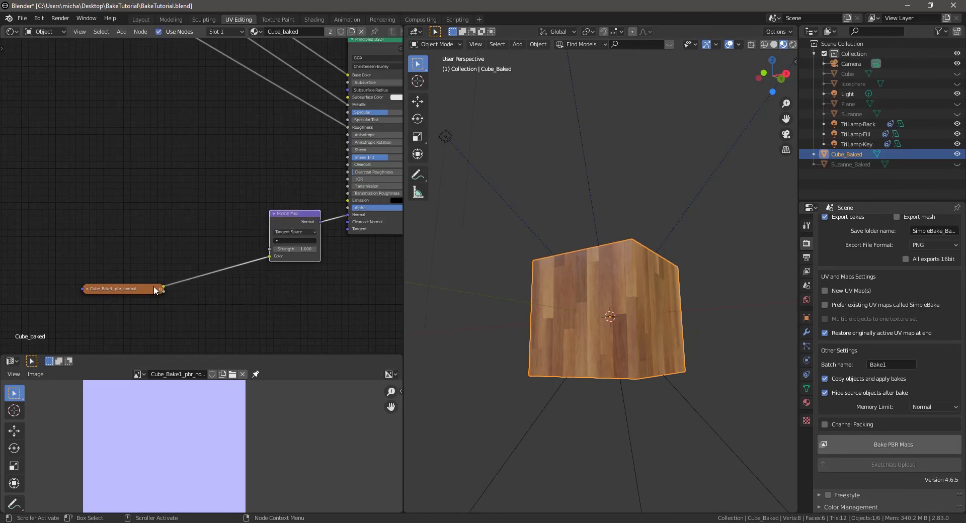
pyautogui.moveTo(153, 286); pyautogui.dragTo(248, 211)
pyautogui.scroll(-1, 266, 186)
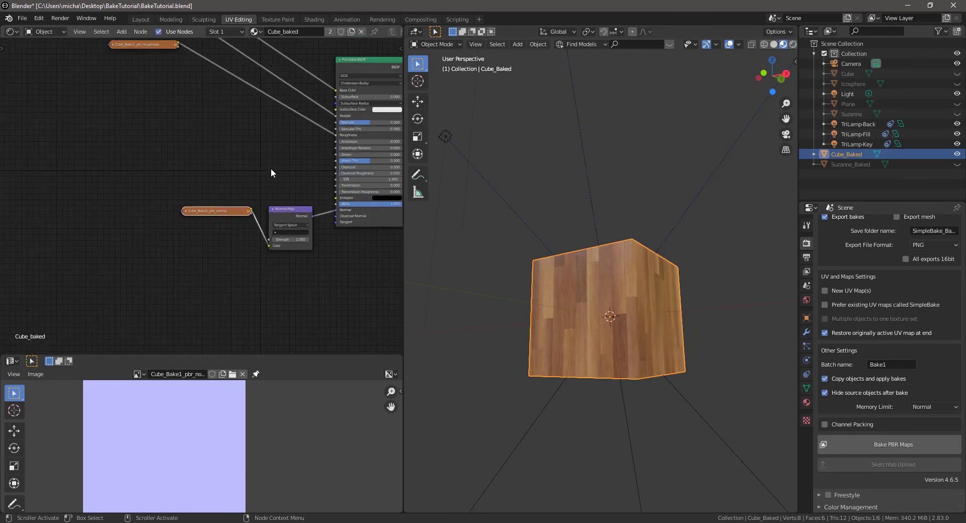
# Arrange the baked roughness, metalness and diffuse texture nodes in a column beside the Principled BSDF, above the normal texture.
pyautogui.moveTo(271, 168); pyautogui.dragTo(286, 258, button='middle')
pyautogui.moveTo(150, 131); pyautogui.dragTo(230, 241)
pyautogui.moveTo(150, 104); pyautogui.dragTo(237, 211)
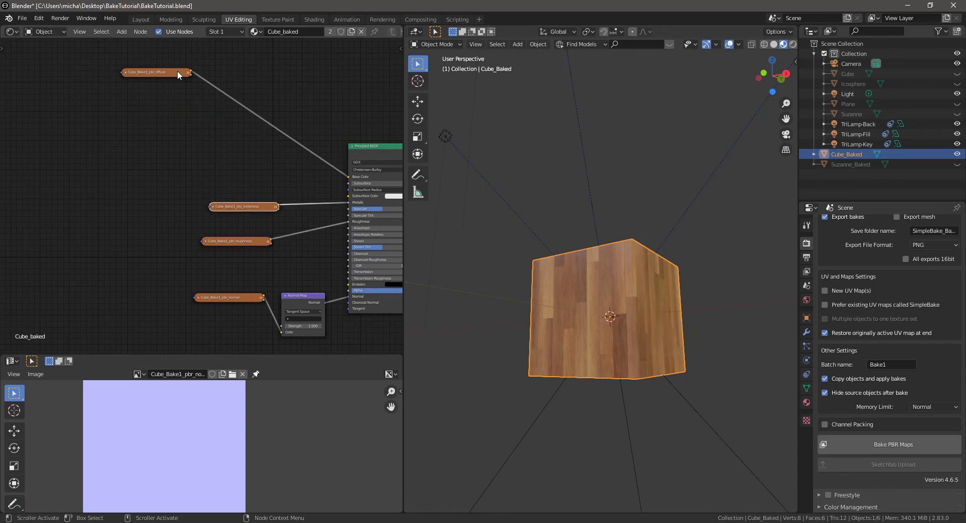
pyautogui.moveTo(177, 72); pyautogui.dragTo(265, 174)
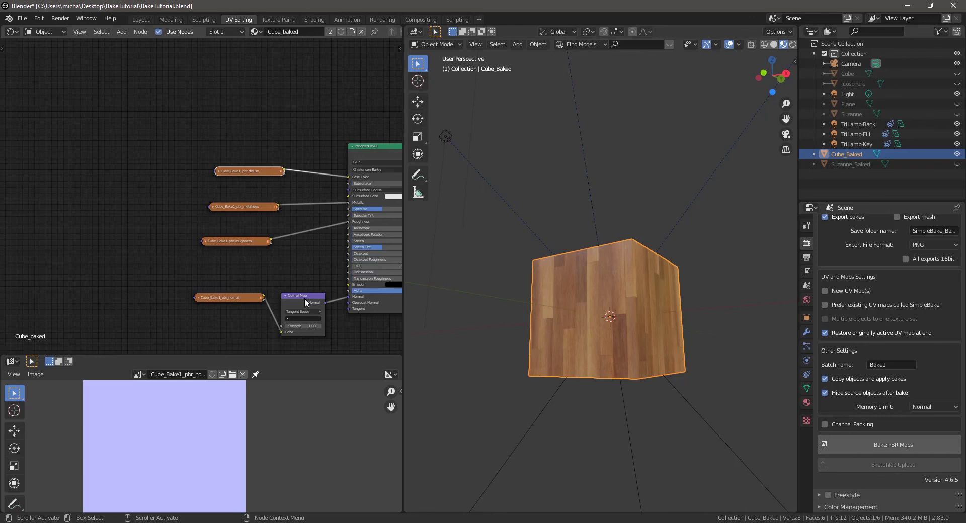
pyautogui.scroll(1, 282, 256)
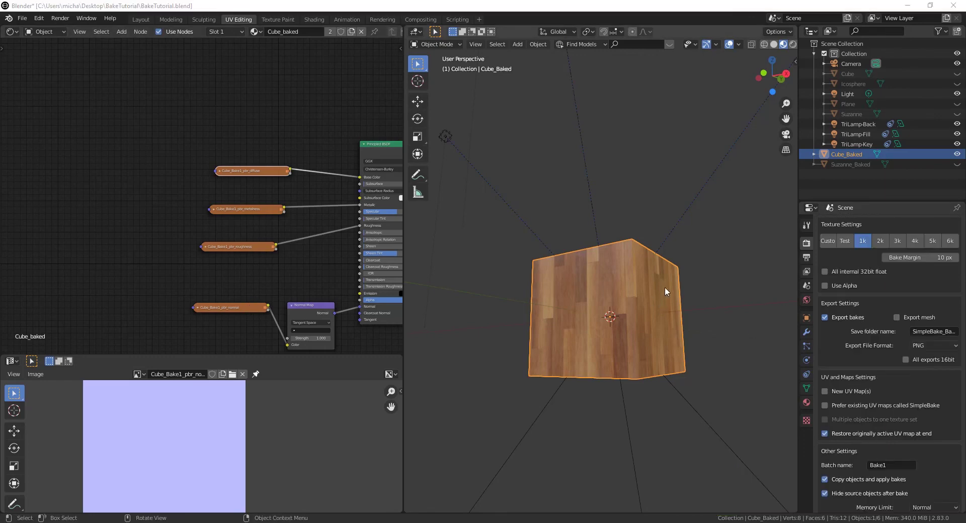
# Return to the PBR bake settings and unhide all the hidden objects in the scene.
pyautogui.moveTo(665, 287); pyautogui.dragTo(654, 347, button='middle')
pyautogui.scroll(5, 862, 369)
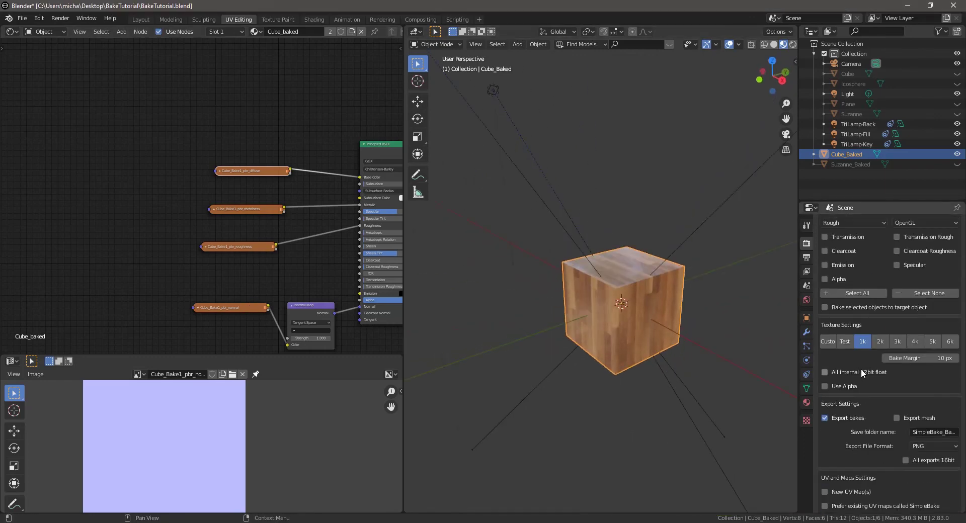
pyautogui.scroll(8, 861, 369)
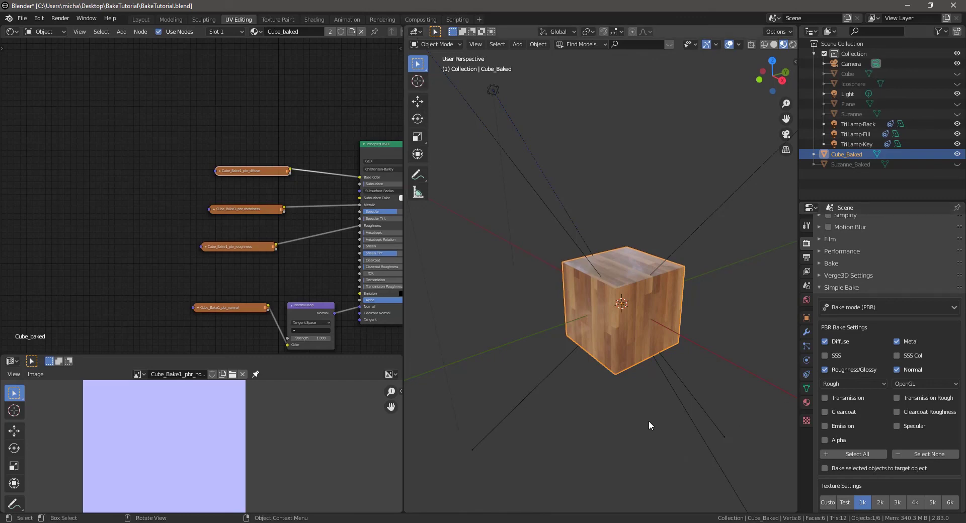
pyautogui.press('KP_Divide')
pyautogui.moveTo(636, 410); pyautogui.dragTo(674, 402, button='middle')
pyautogui.scroll(4, 674, 402)
pyautogui.scroll(-3, 693, 397)
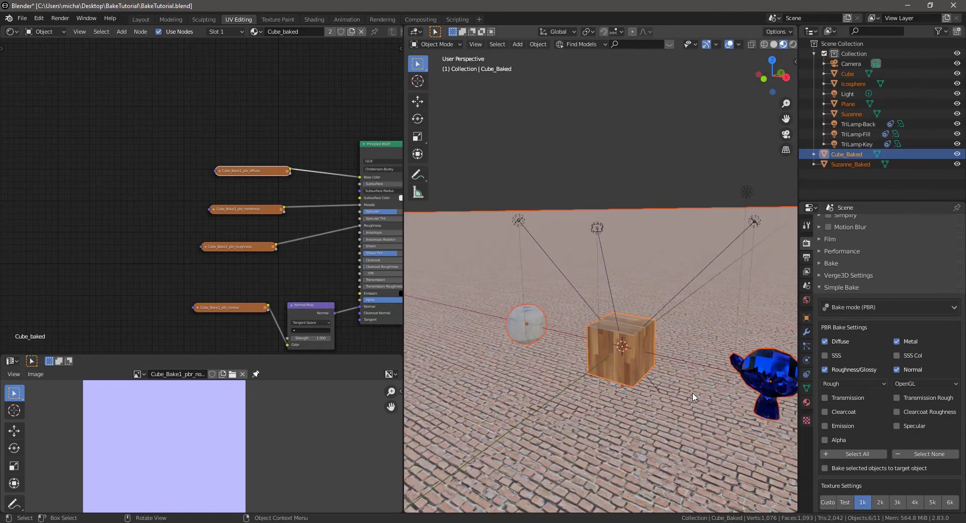
# Remove the original Cube from the selection and make the Icosphere the active object among the selected ones.
pyautogui.keyDown('shift'); pyautogui.click(625, 356); pyautogui.keyUp('shift')
pyautogui.keyDown('shift'); pyautogui.click(625, 356); pyautogui.keyUp('shift')
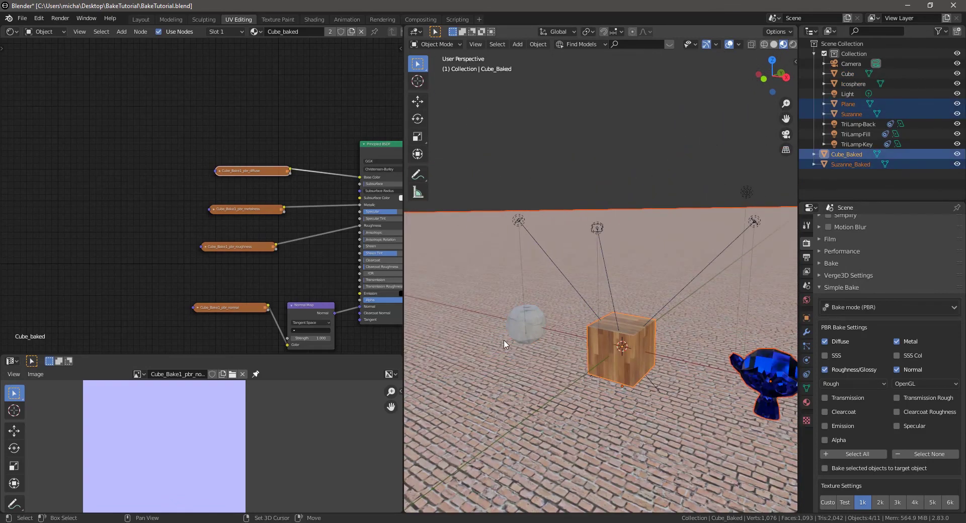
pyautogui.keyDown('shift'); pyautogui.click(539, 323); pyautogui.keyUp('shift')
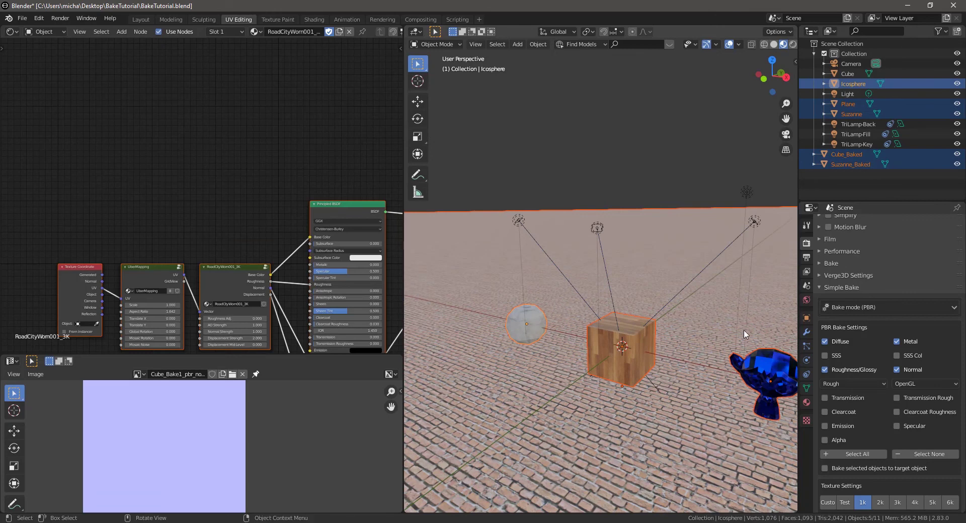